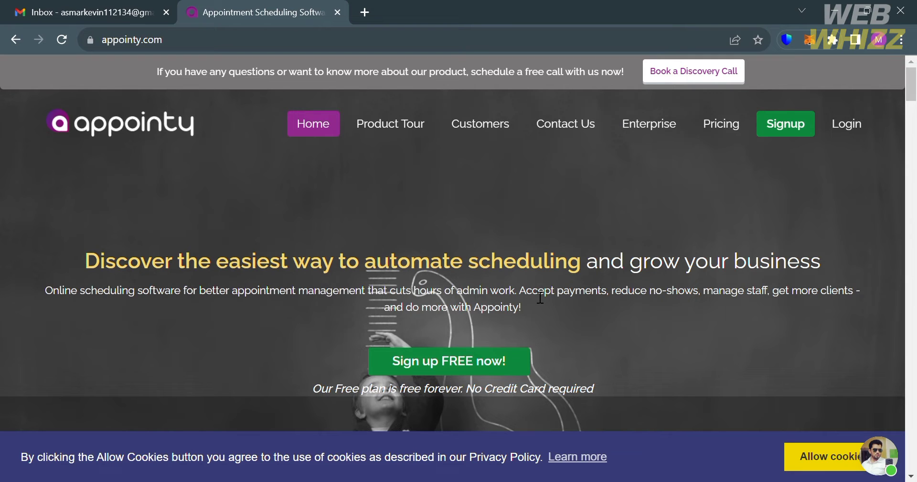
Scroll the appointy.com home page past features, reviews and video to the monthly pricing plans.
scroll(540, 297, "down", 4)
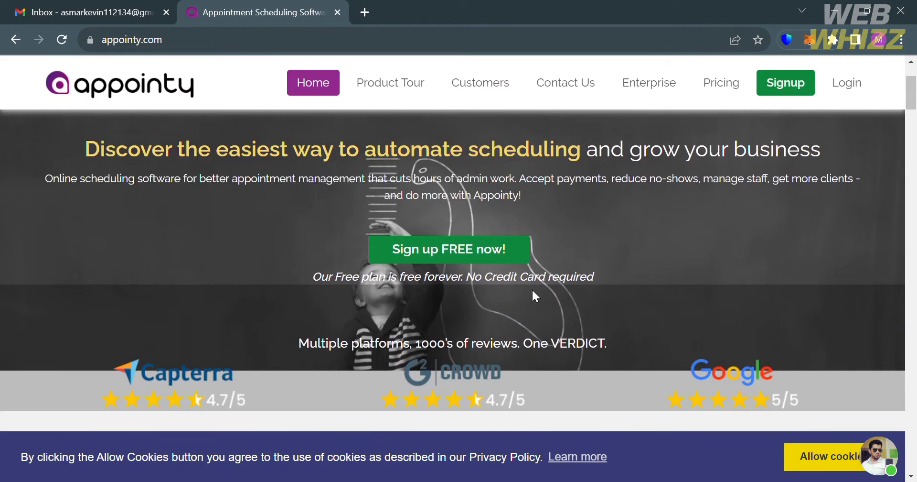
scroll(533, 291, "down", 12)
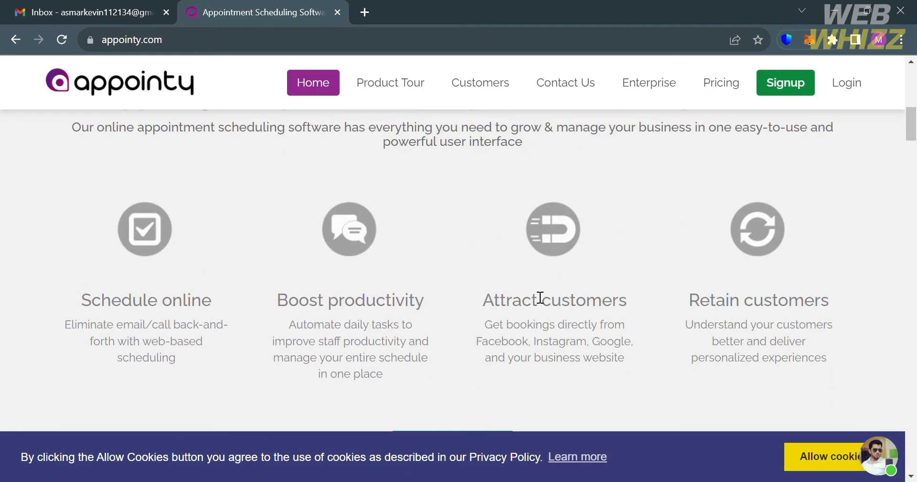
scroll(535, 292, "down", 15)
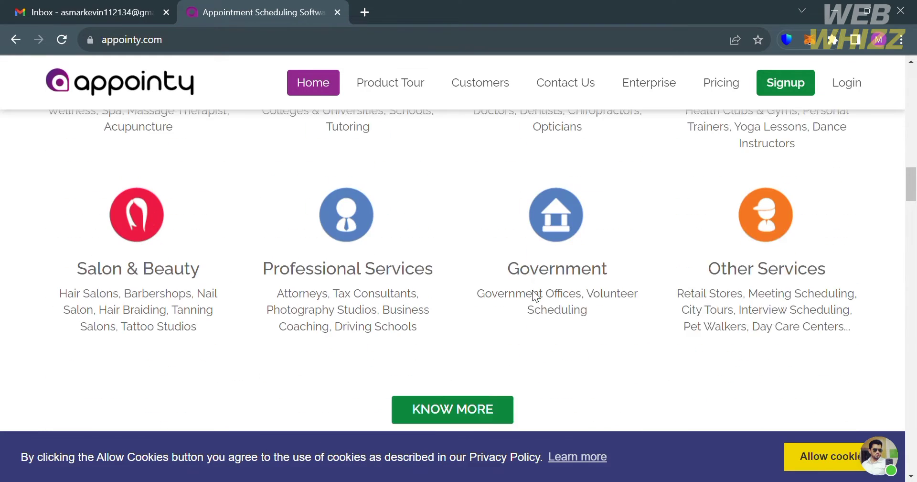
scroll(538, 297, "down", 15)
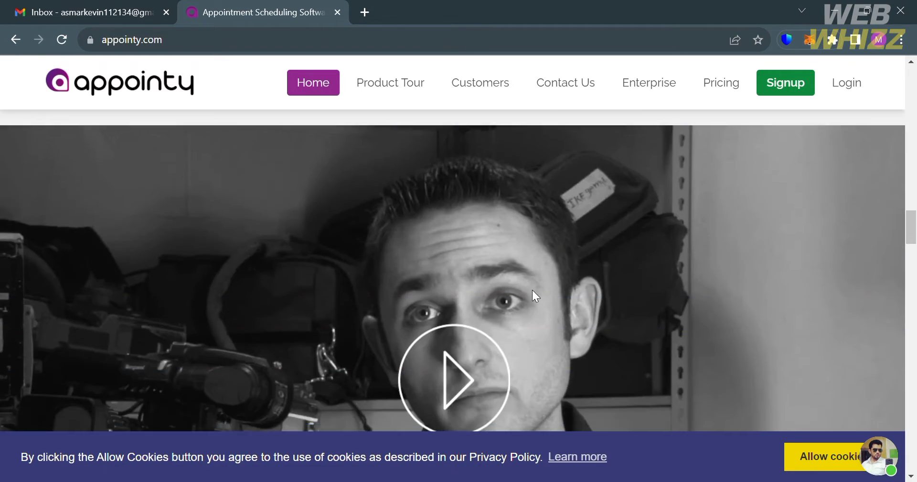
scroll(539, 297, "down", 14)
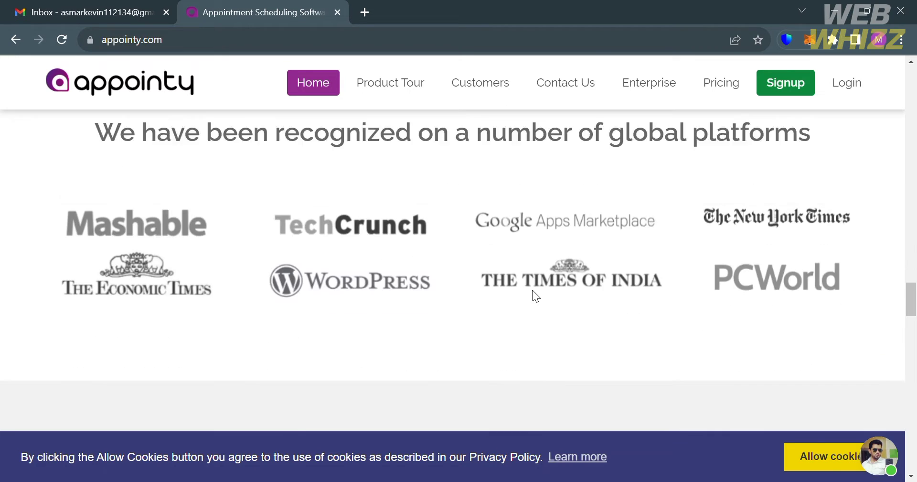
scroll(532, 290, "down", 8)
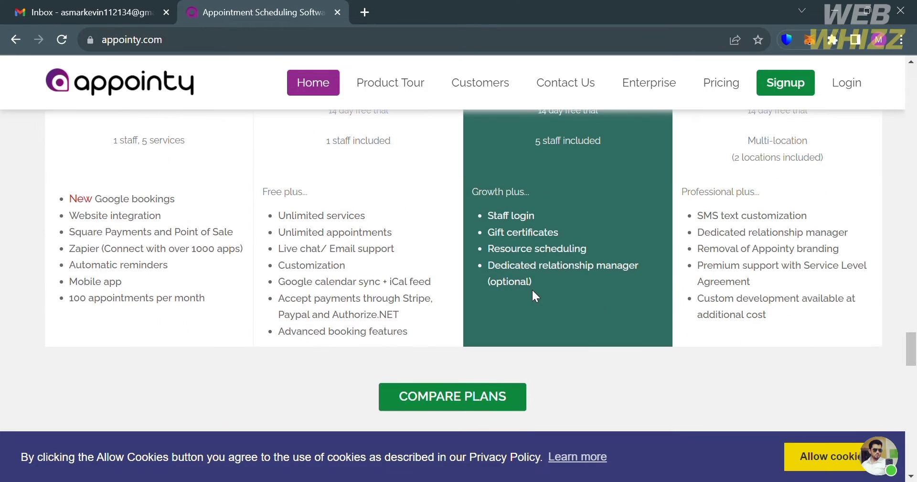
scroll(532, 289, "up", 8)
scroll(532, 289, "up", 20)
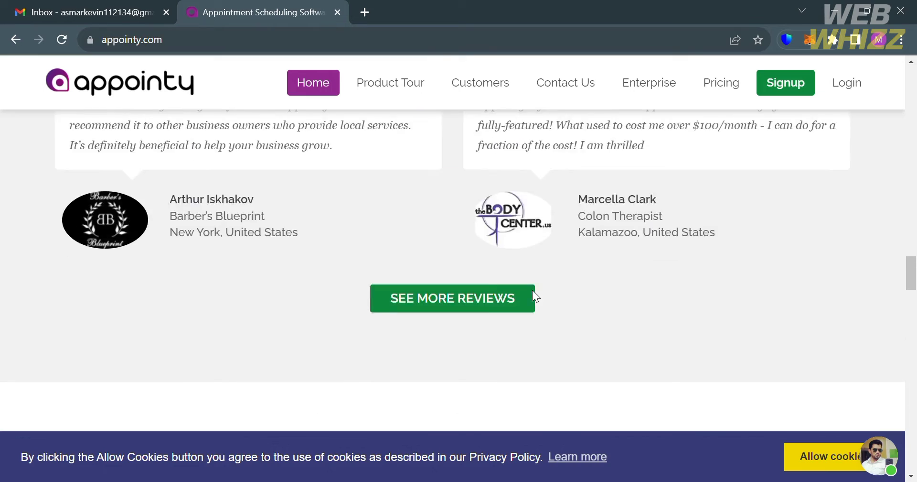
scroll(532, 289, "up", 15)
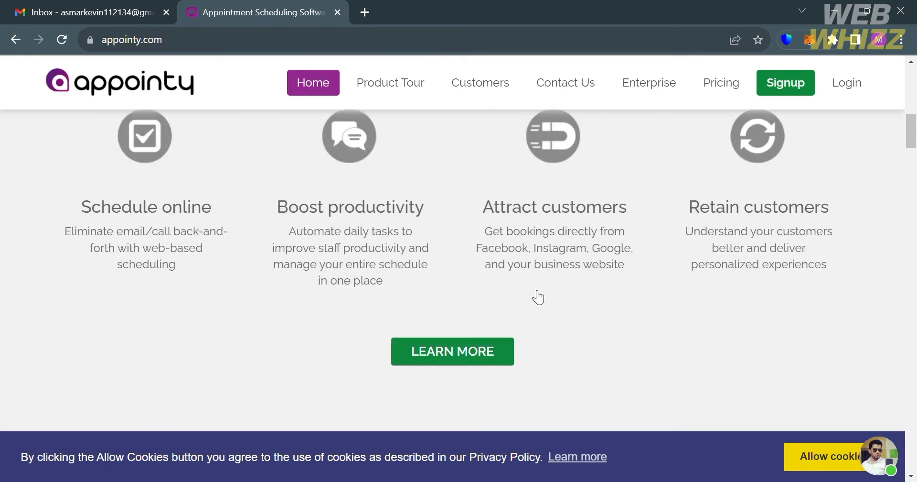
scroll(535, 295, "up", 4)
scroll(535, 296, "down", 7)
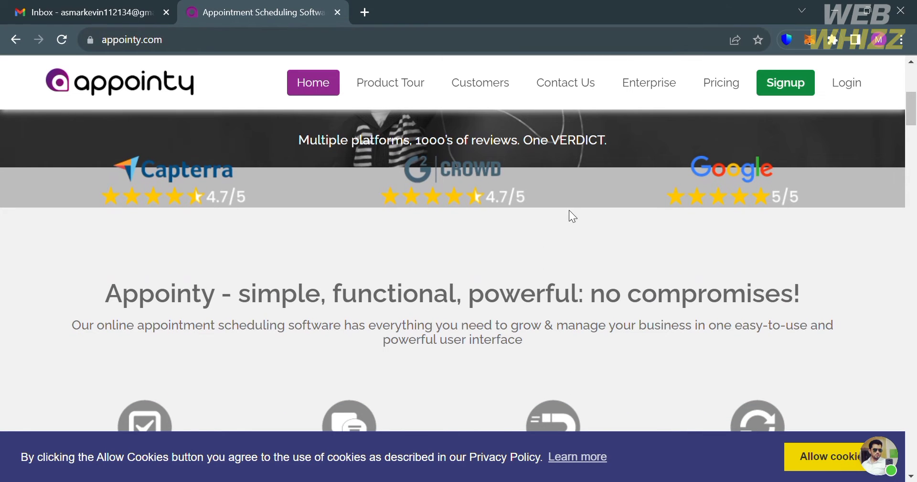
scroll(557, 265, "down", 5)
scroll(557, 265, "down", 3)
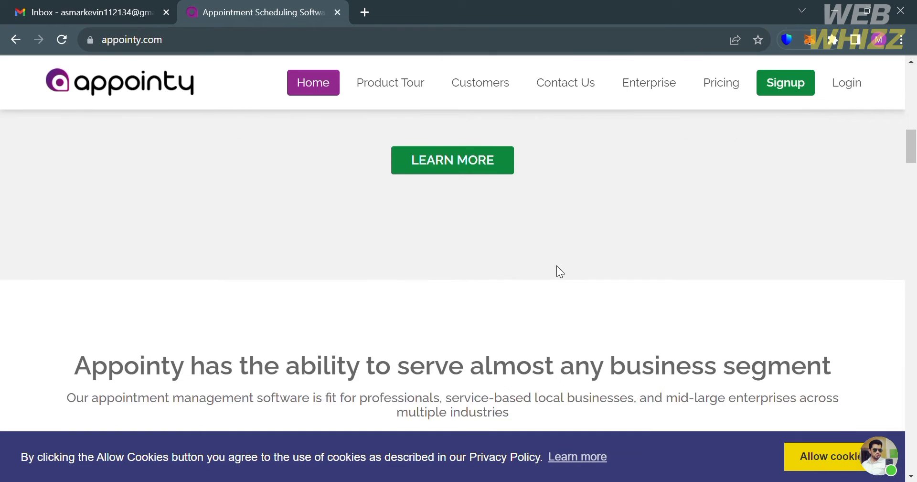
scroll(557, 265, "down", 8)
scroll(557, 265, "down", 3)
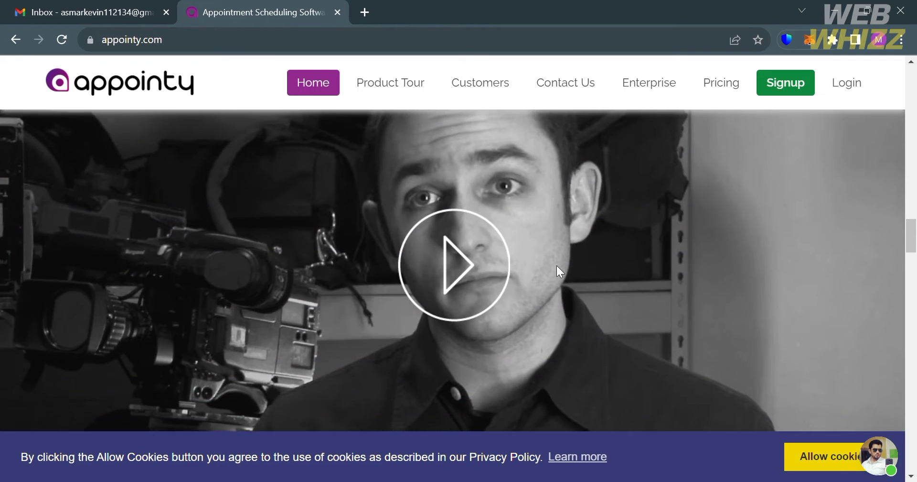
scroll(557, 265, "down", 2)
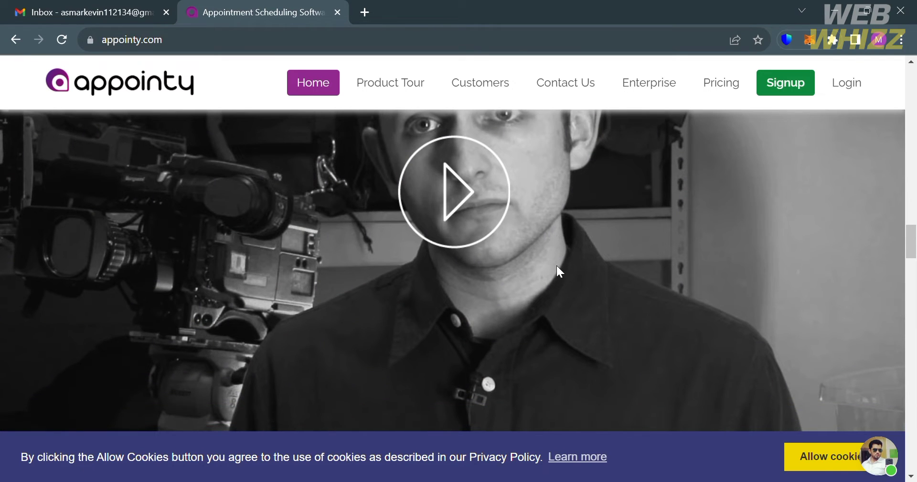
left_click_drag(912, 251, 914, 331)
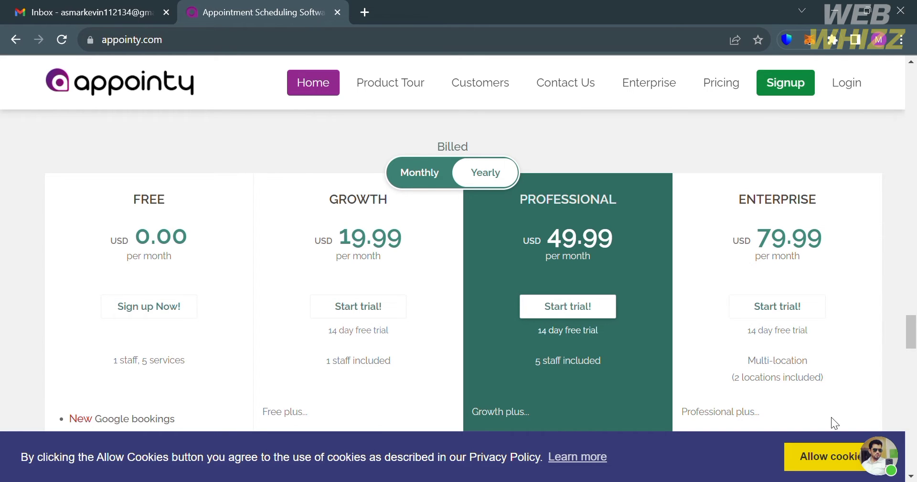
Allow cookies, browse Compare Plans and the FAQ, then return up to the testimonials.
left_click(827, 465)
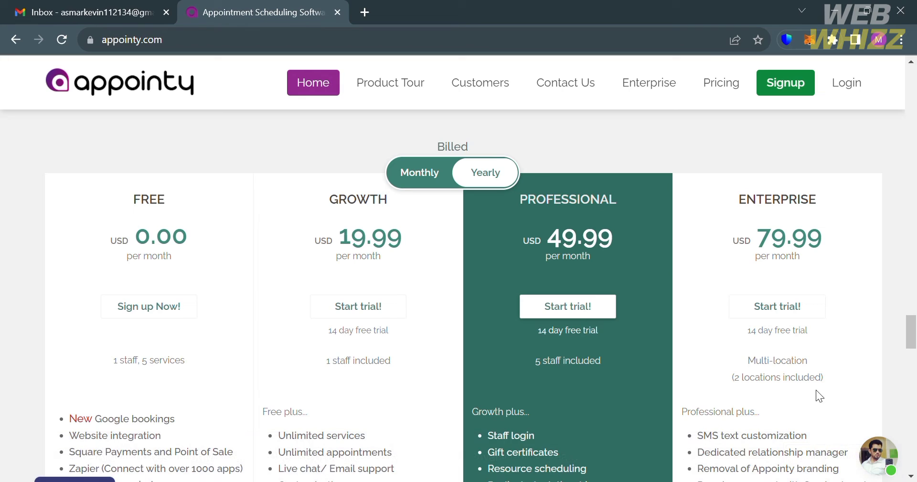
scroll(817, 370, "down", 2)
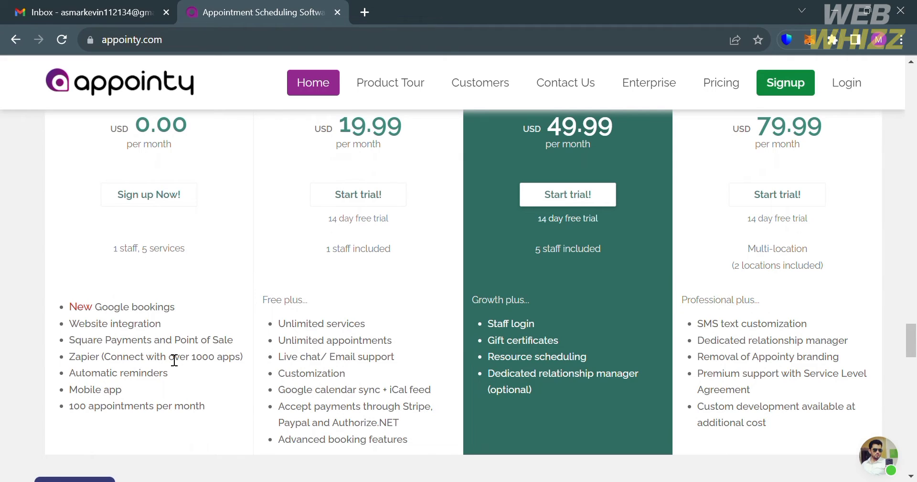
scroll(752, 375, "down", 6)
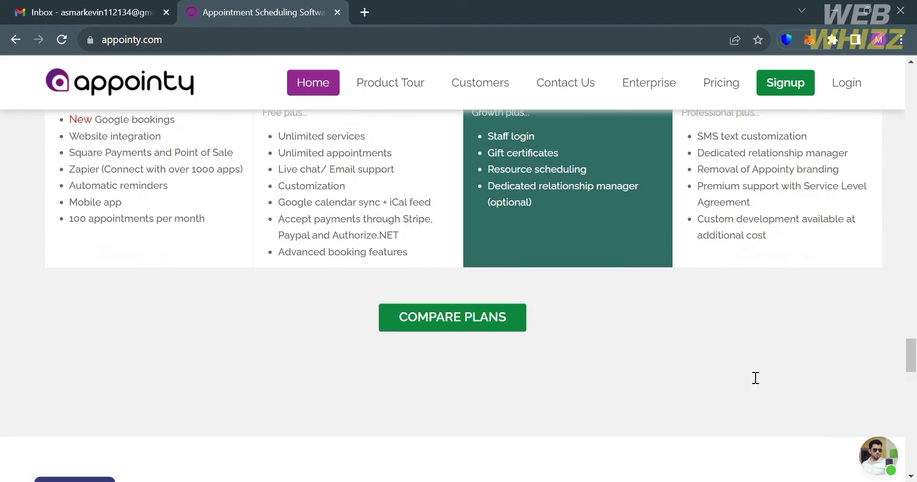
scroll(747, 370, "down", 5)
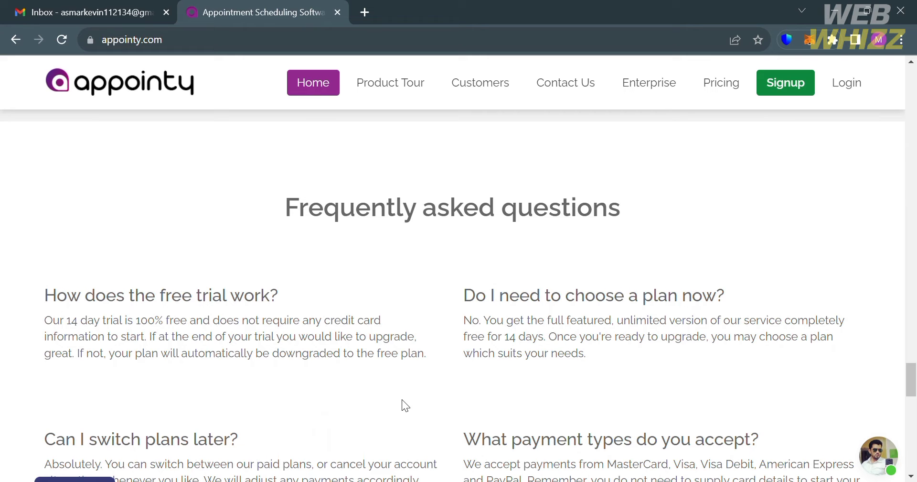
scroll(402, 399, "down", 5)
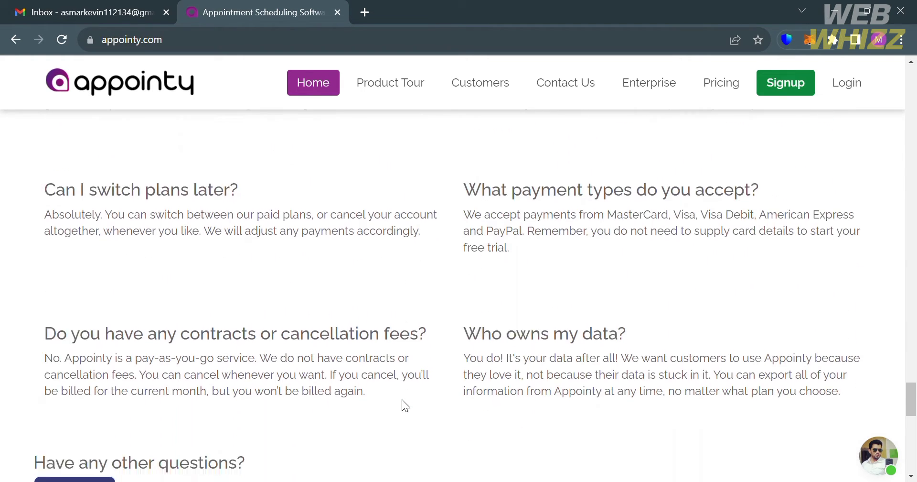
scroll(402, 400, "down", 2)
scroll(402, 400, "up", 15)
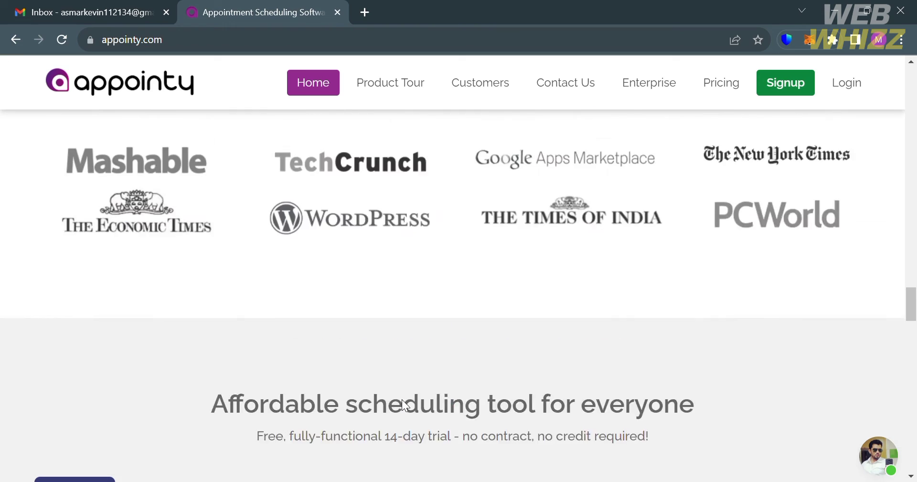
scroll(402, 399, "up", 12)
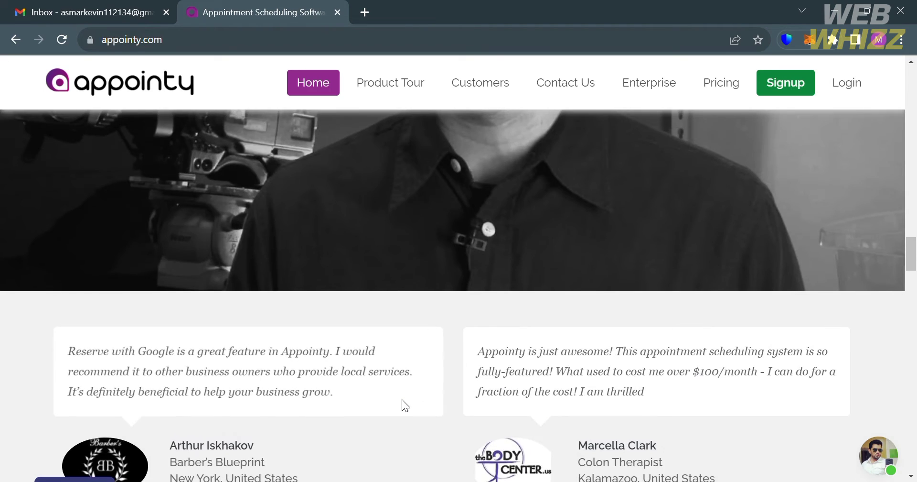
scroll(403, 399, "up", 10)
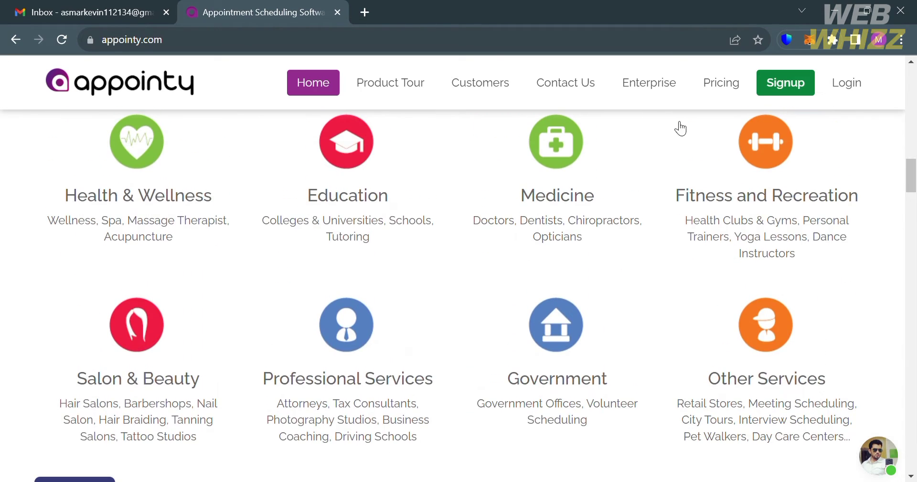
Start a free Appointy sign-up and enter the account username and password.
left_click(805, 92)
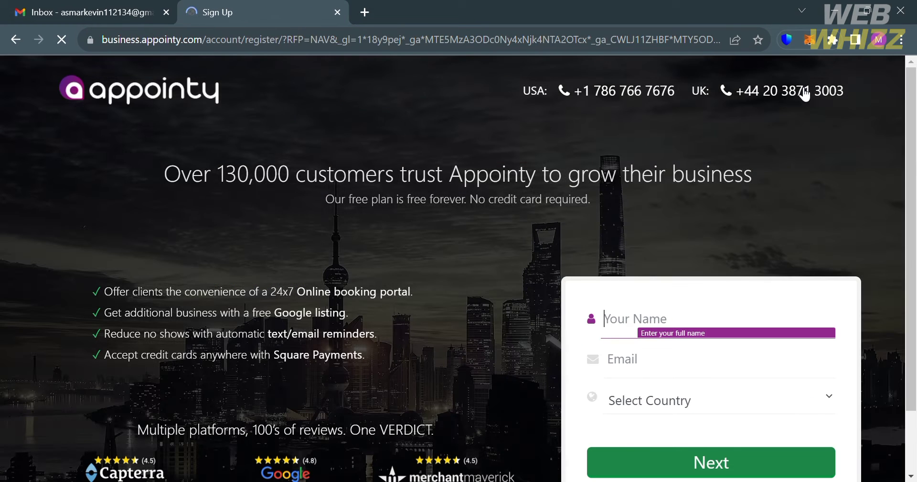
scroll(692, 260, "down", 2)
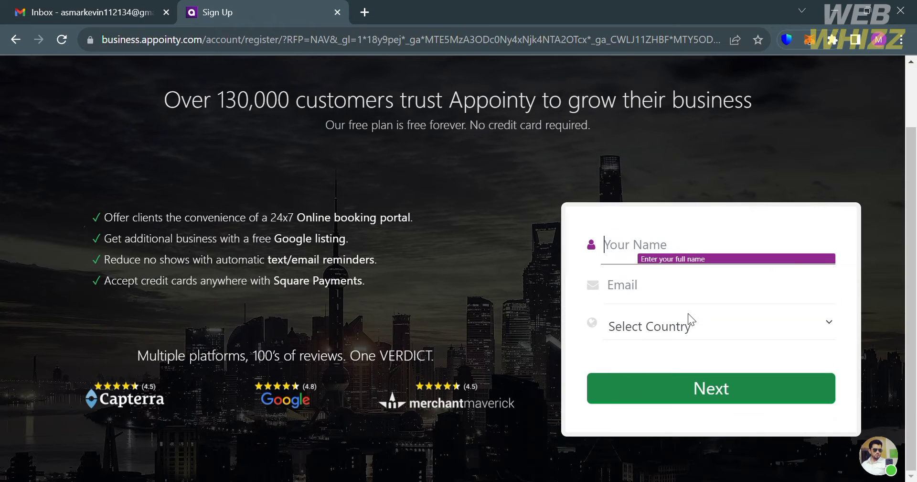
left_click(498, 244)
left_click(664, 253)
type("Asma")
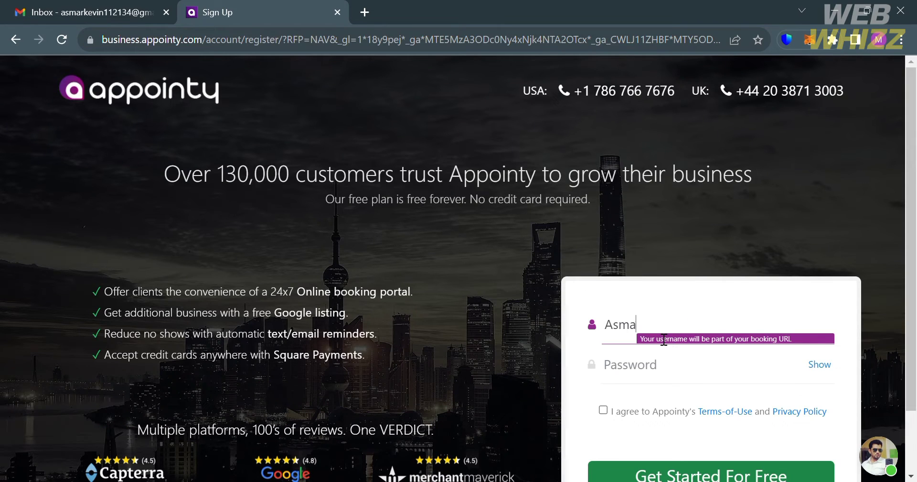
type("rkevin")
left_click(670, 380)
type("••••")
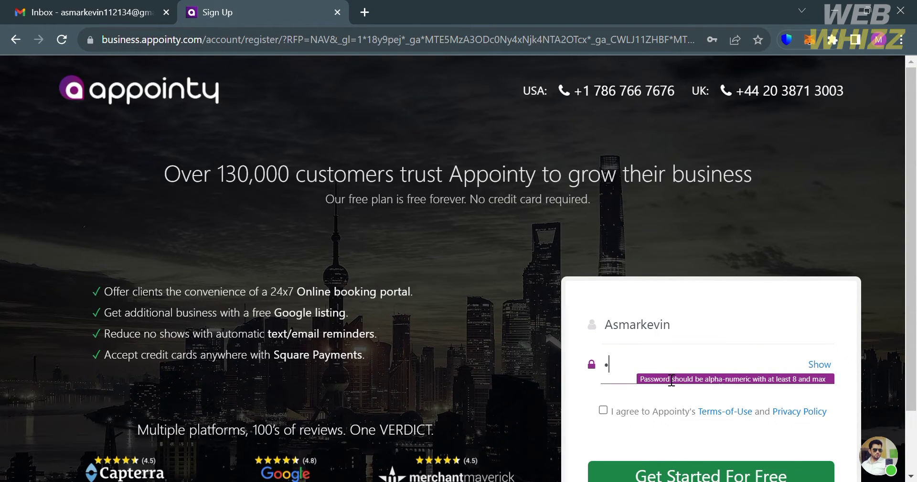
type("•••••••••")
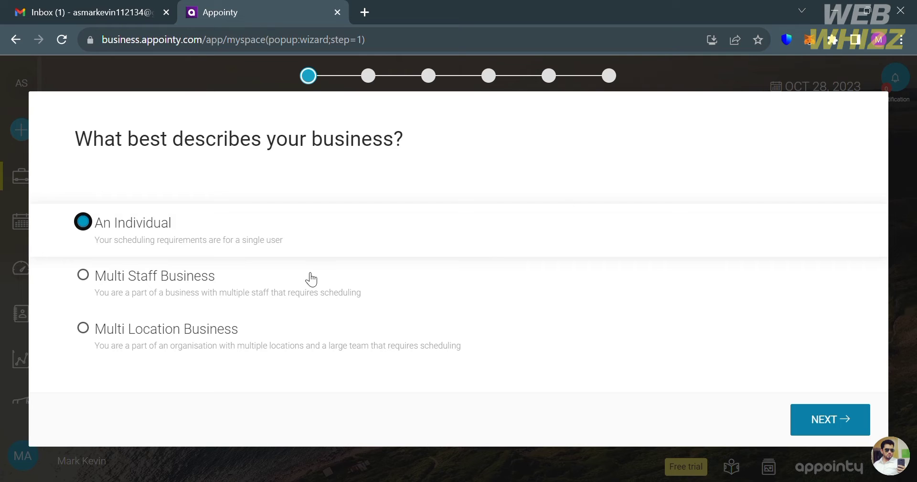
Keep the business type as An Individual and choose Health & Fitness with the Yoga subcategory.
left_click(830, 419)
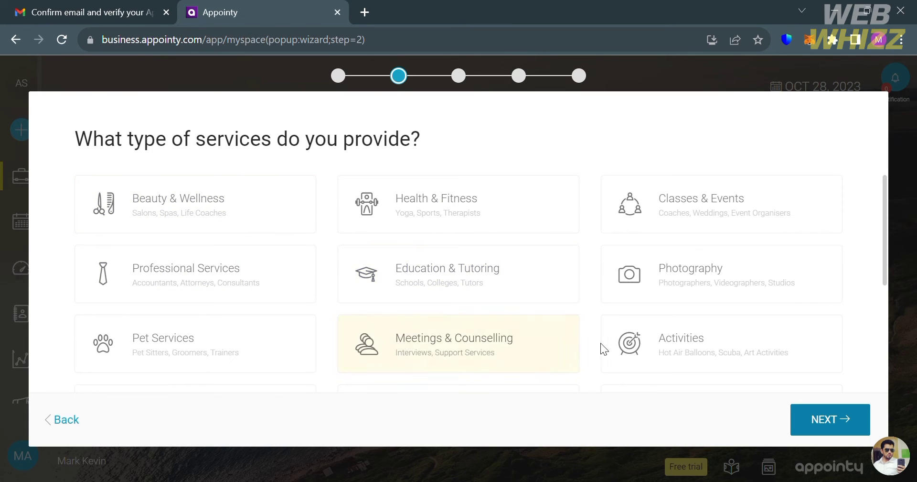
left_click(535, 218)
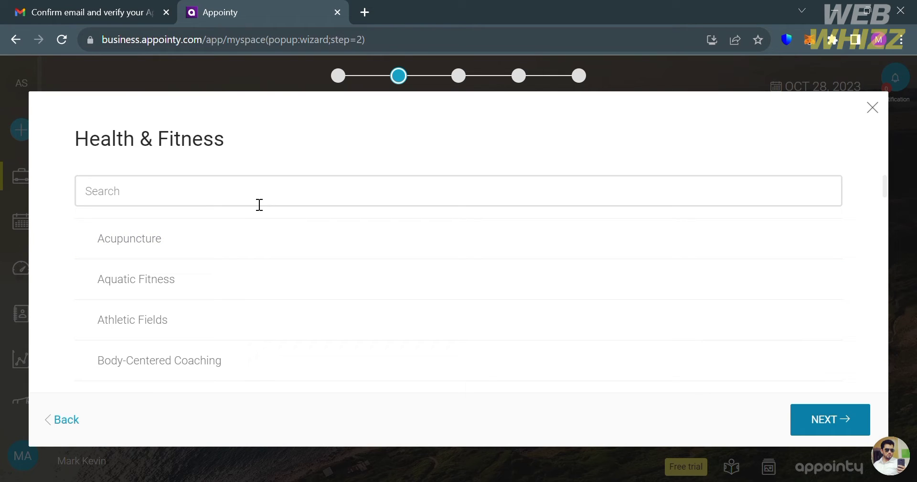
left_click(266, 196)
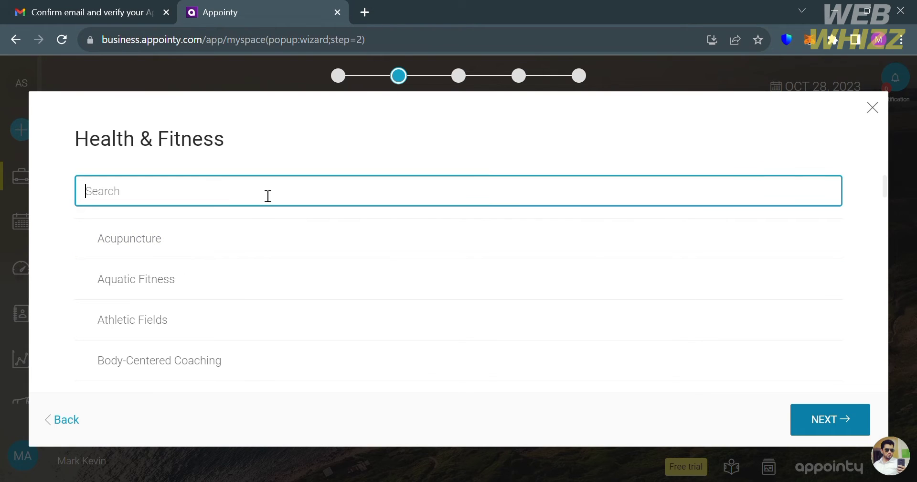
type("Yoga")
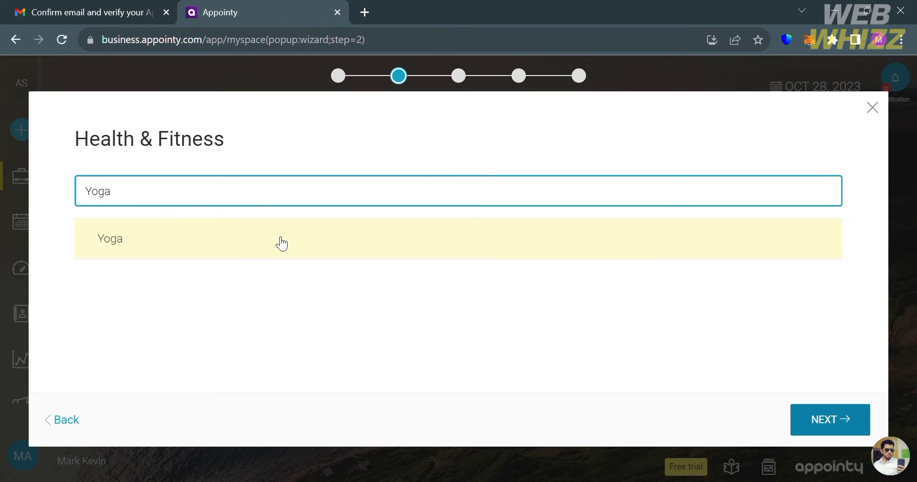
left_click(395, 254)
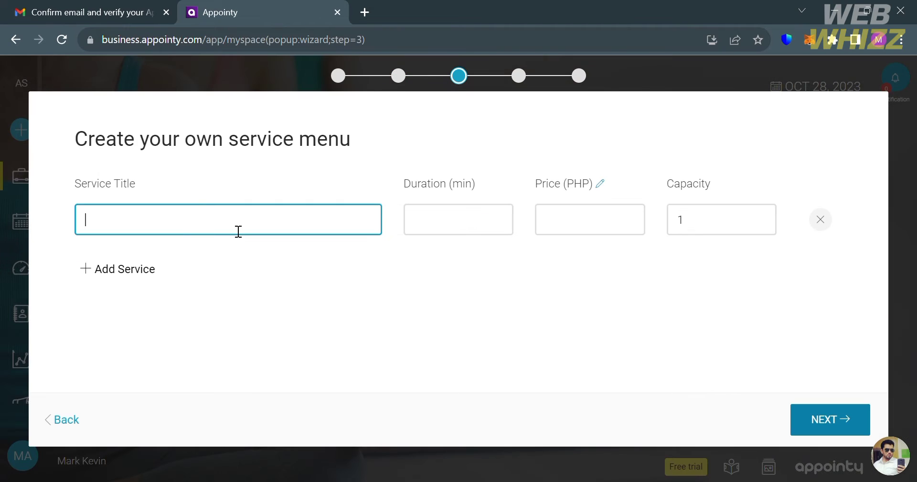
Add a 'Yoga Practice' service with a 60-minute duration and a 1000 PHP price.
left_click(301, 319)
left_click(276, 227)
type("Yoga Practice")
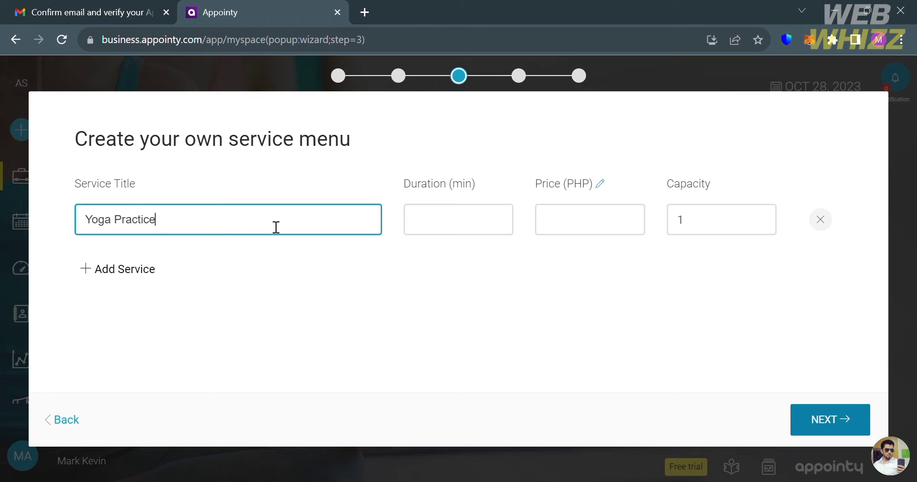
left_click(488, 225)
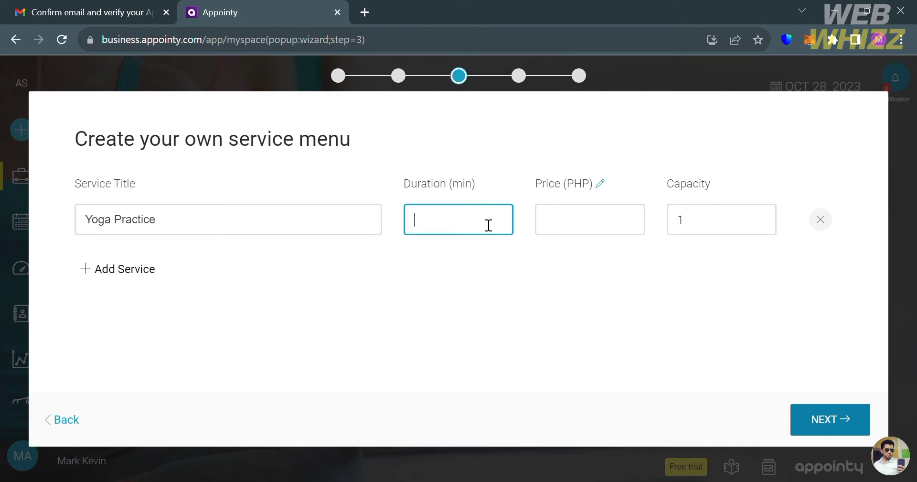
type("60")
left_click(619, 222)
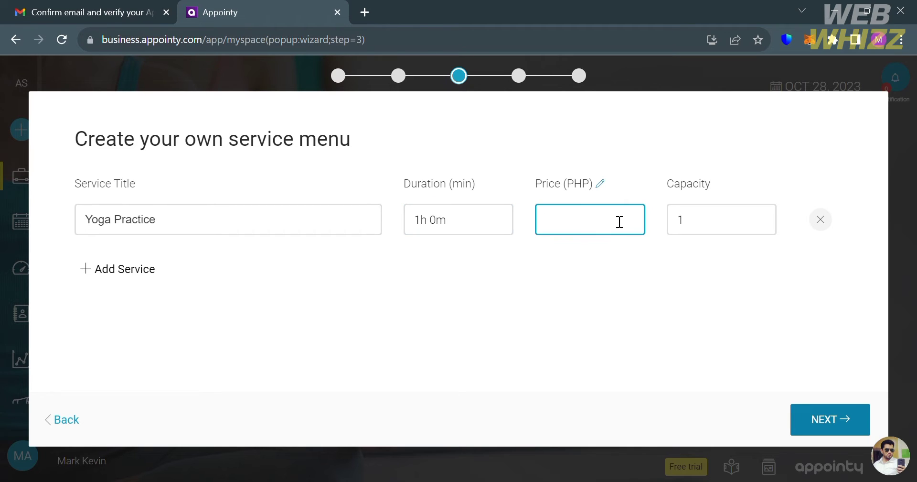
type("1000")
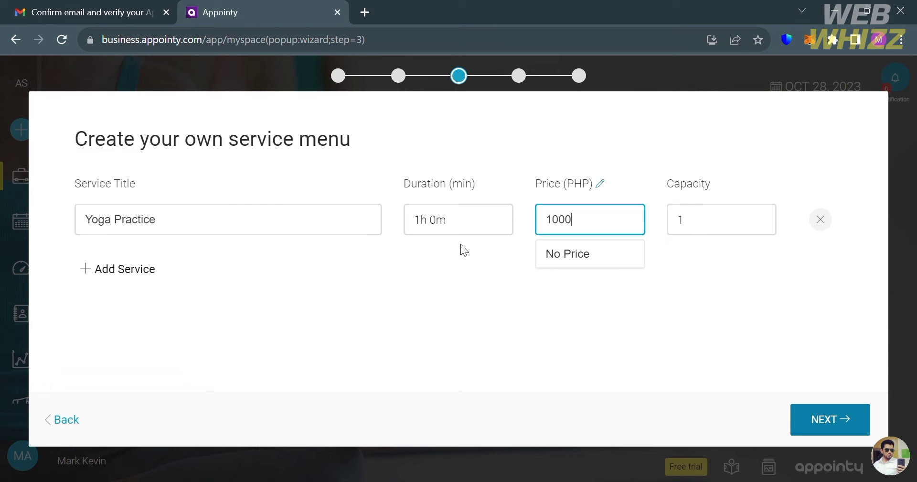
left_click(220, 295)
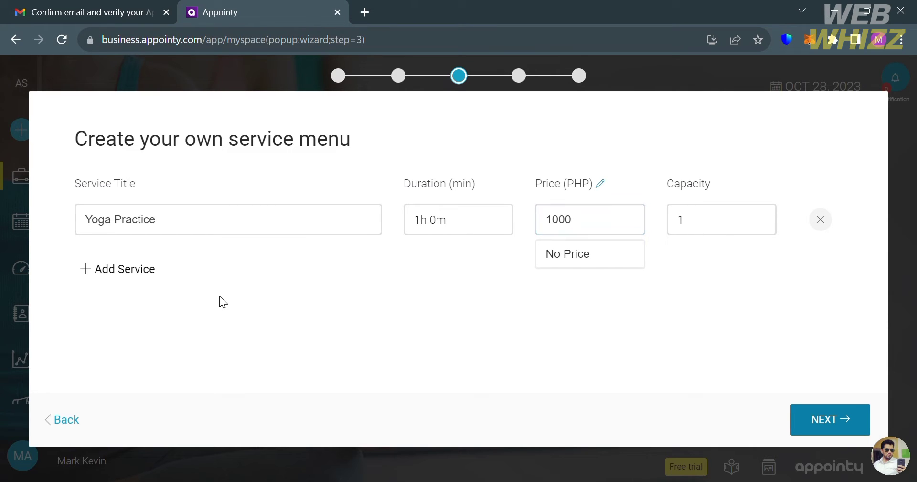
Change Friday's business hours to open at 10:00 am and save the hours.
left_click(837, 425)
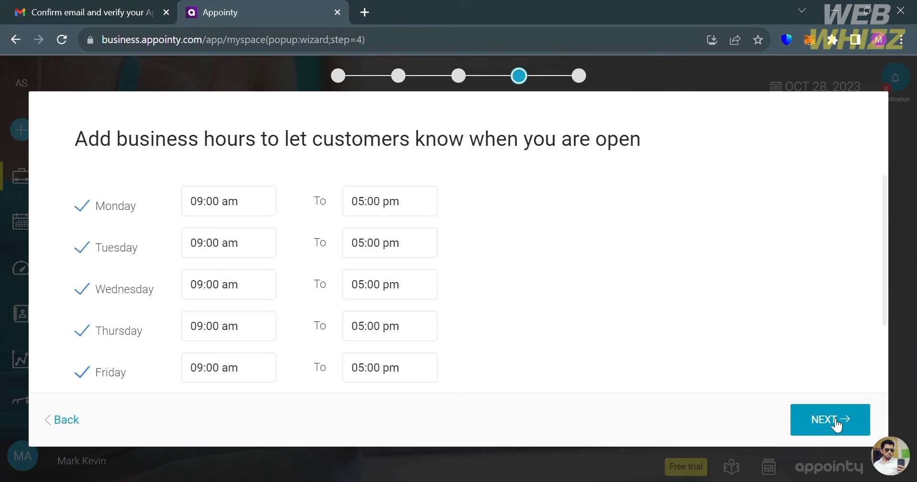
scroll(243, 378, "down", 2)
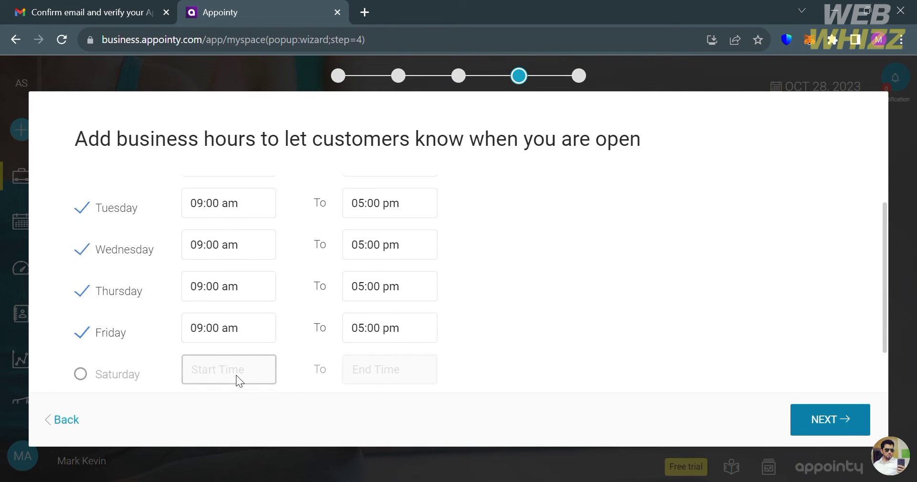
scroll(236, 375, "up", 2)
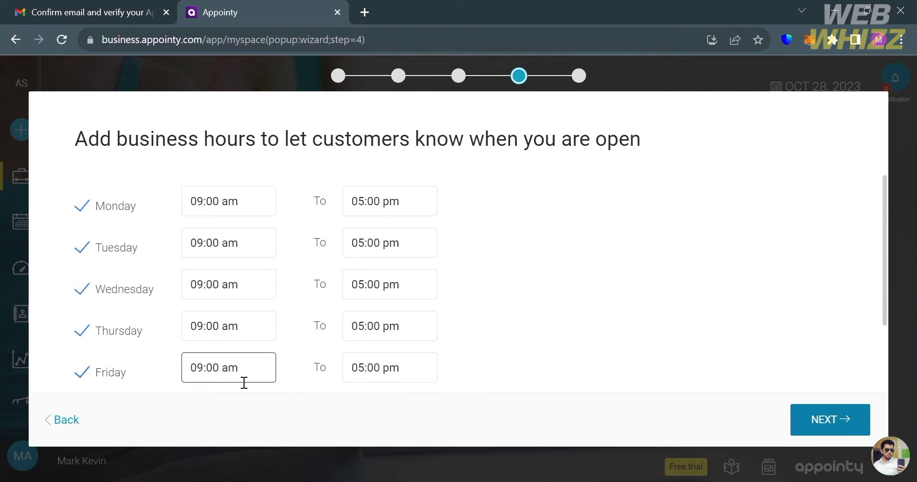
left_click(210, 377)
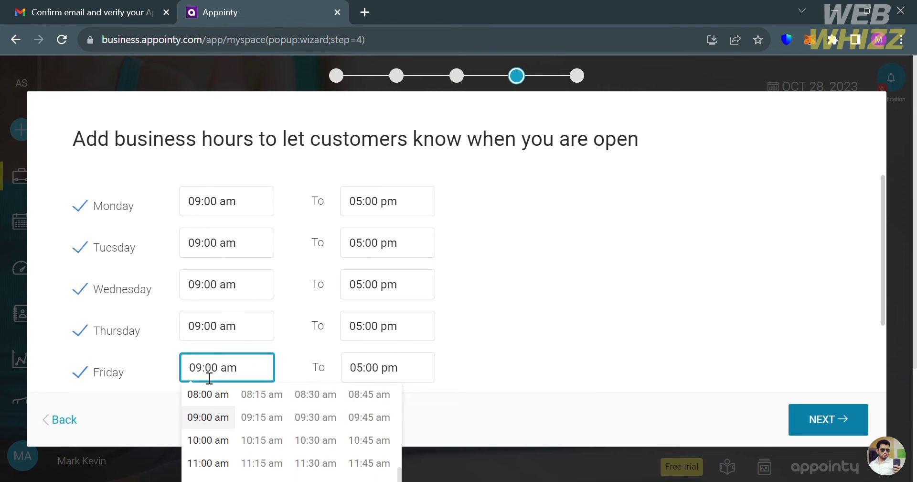
left_click(210, 440)
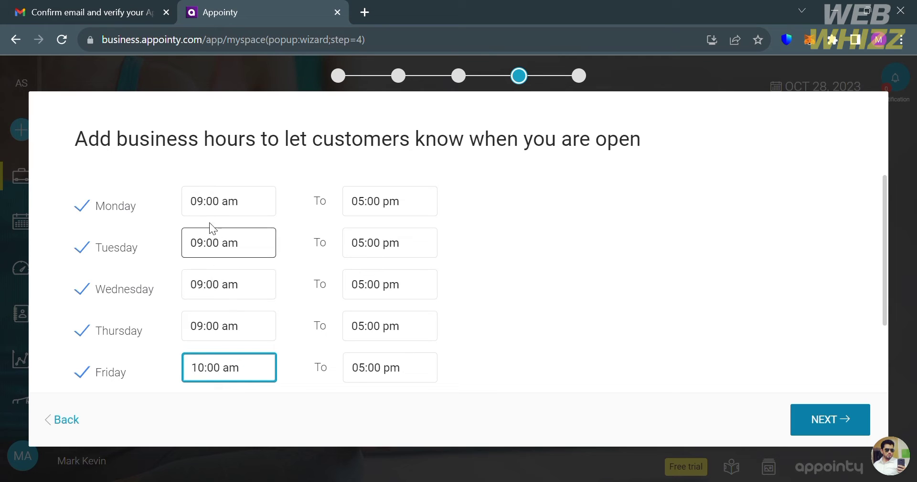
left_click(830, 423)
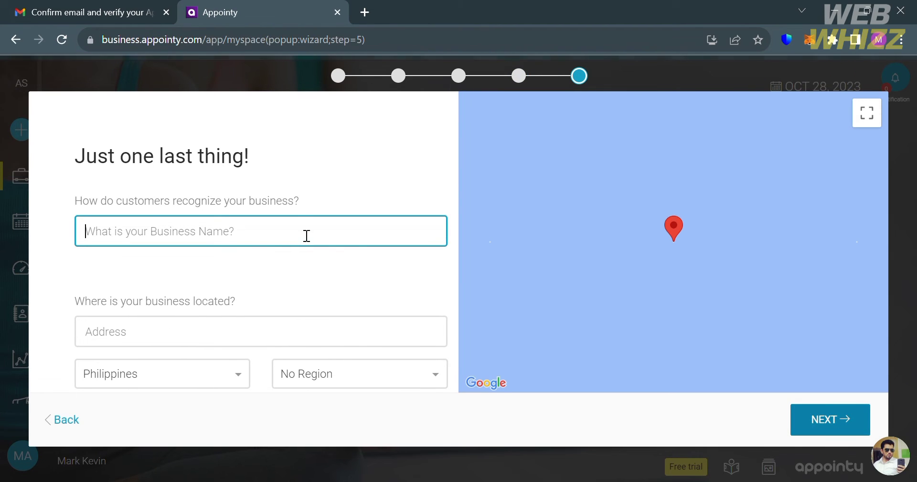
Name the business 'Fitness Plaza', enter its business address, and submit the setup.
type("Yog")
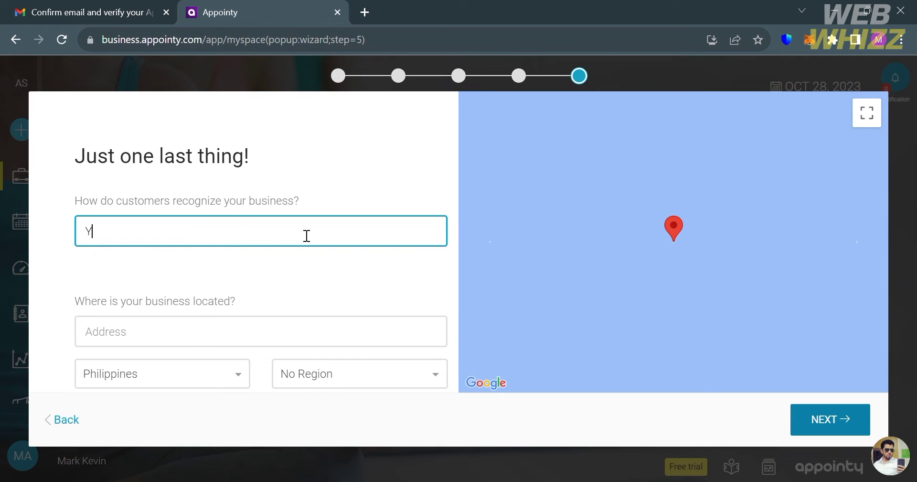
key("BackSpace")
key("BackSpace")
key("BackSpace")
key("BackSpace")
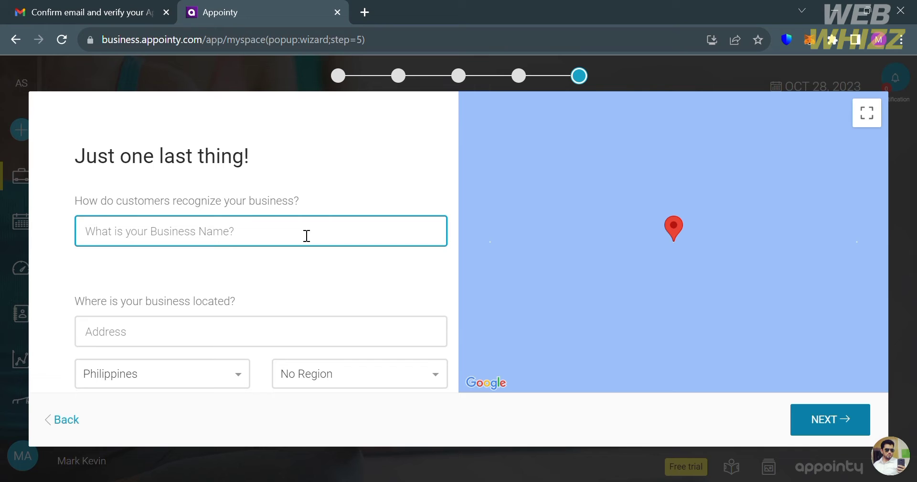
type("Fit")
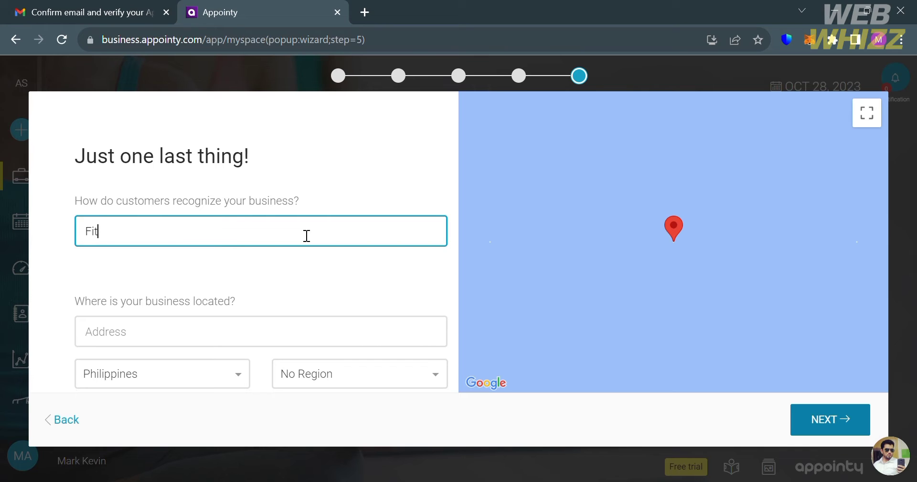
type("ness Plaza")
left_click(209, 337)
scroll(206, 338, "down", 1)
scroll(201, 332, "down", 3)
scroll(201, 332, "up", 3)
scroll(201, 332, "down", 3)
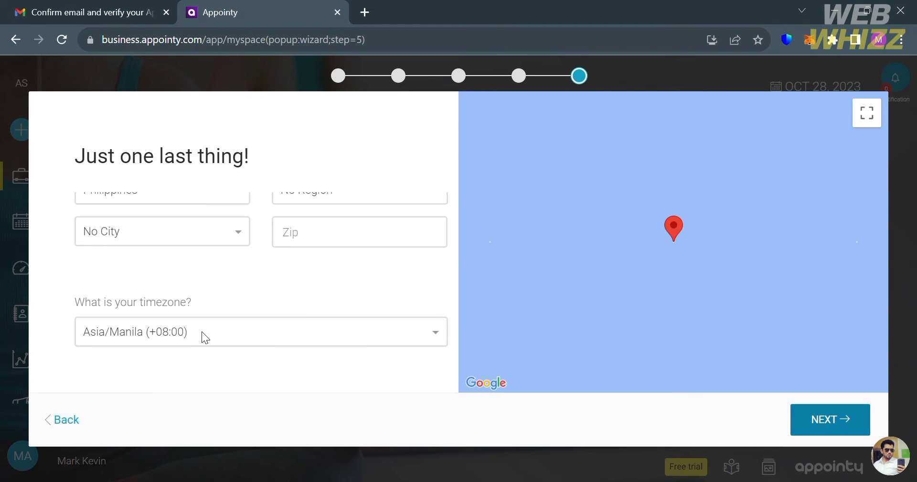
left_click(836, 420)
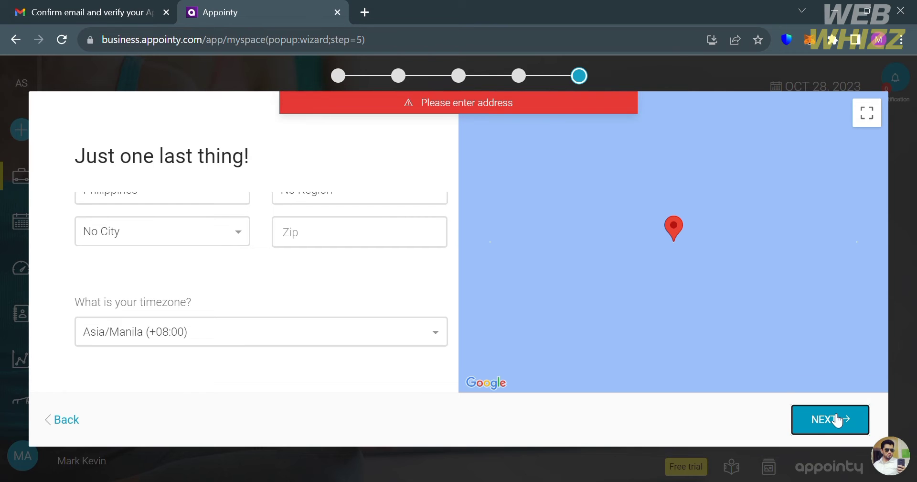
scroll(254, 299, "up", 3)
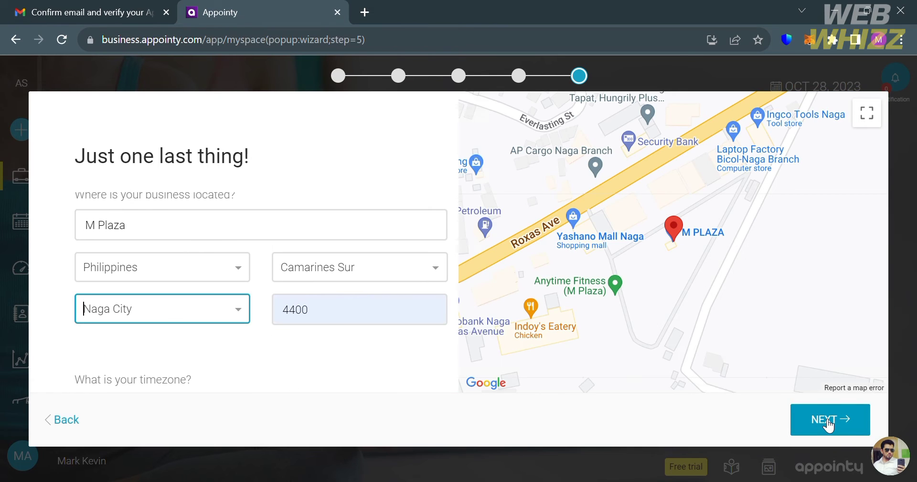
left_click(829, 424)
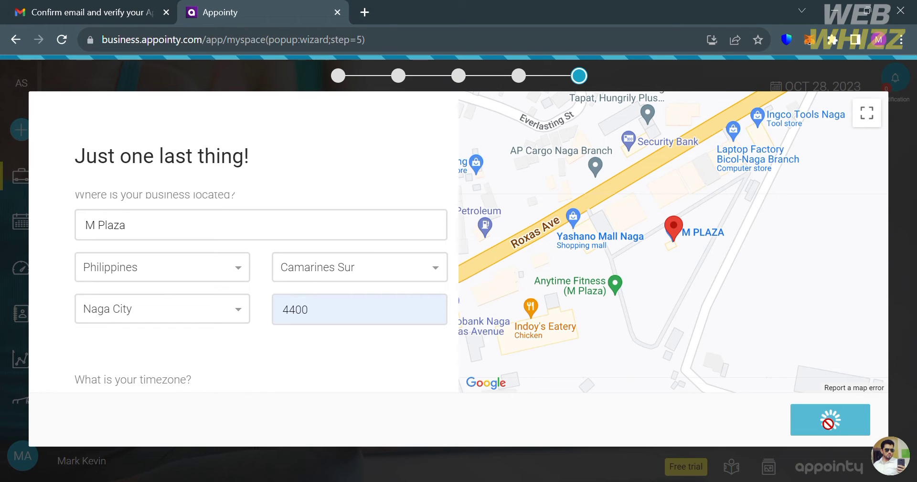
Scroll through the four Quick Start Guide steps, then launch the booking portal preview.
scroll(302, 362, "up", 1)
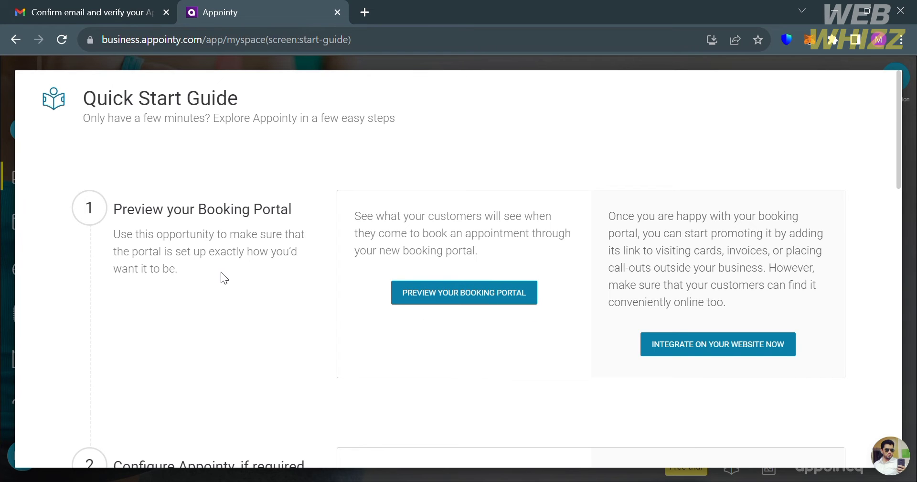
scroll(220, 277, "down", 5)
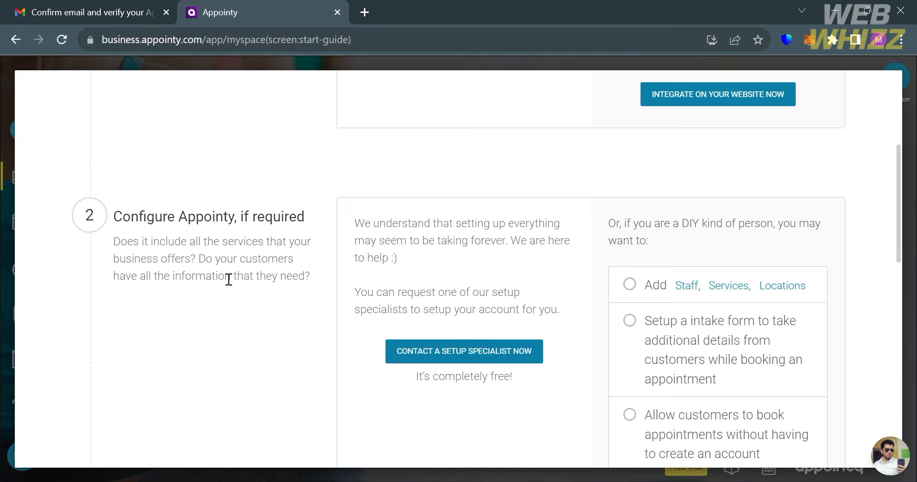
scroll(229, 279, "down", 6)
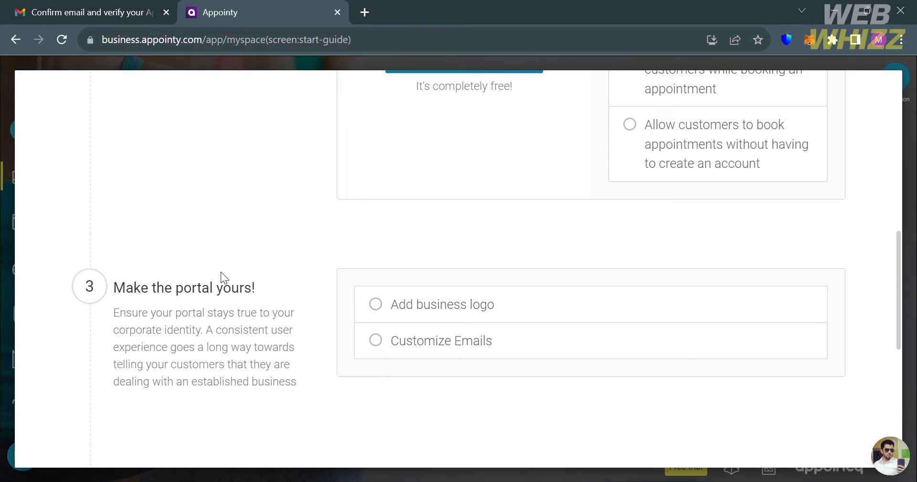
scroll(221, 272, "down", 5)
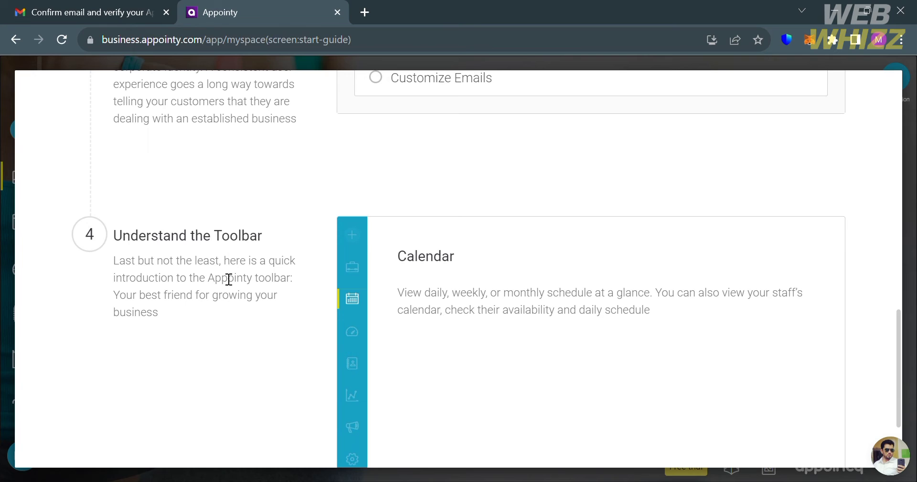
scroll(225, 277, "up", 15)
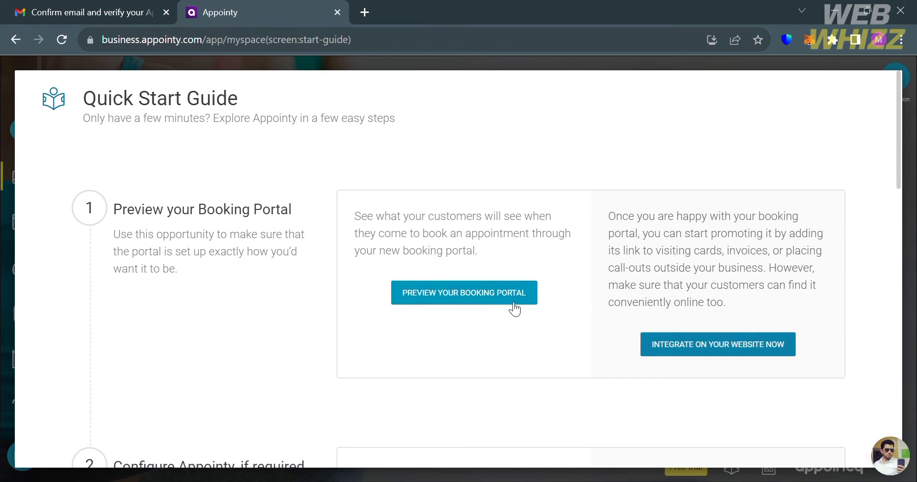
left_click(490, 300)
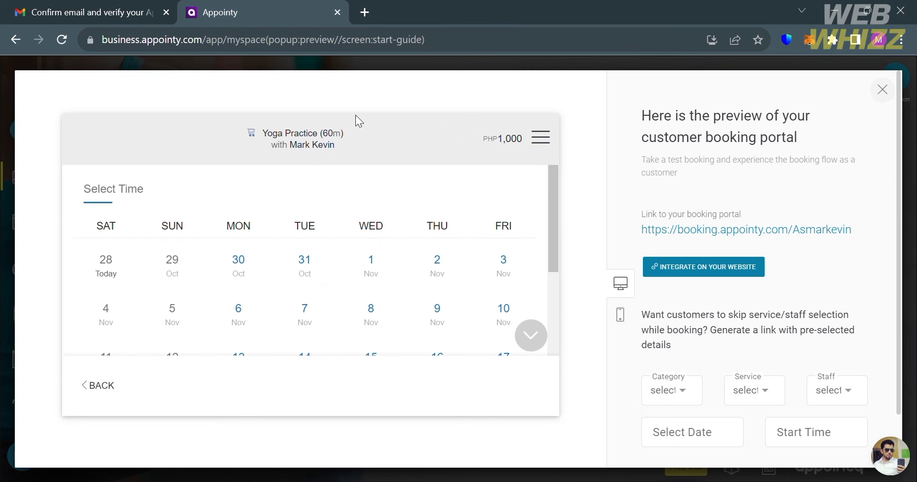
Pick Thursday, Nov 2 and the 10:30 AM slot for Yoga Practice in the preview.
scroll(429, 282, "down", 3)
scroll(397, 282, "down", 2)
scroll(398, 282, "up", 5)
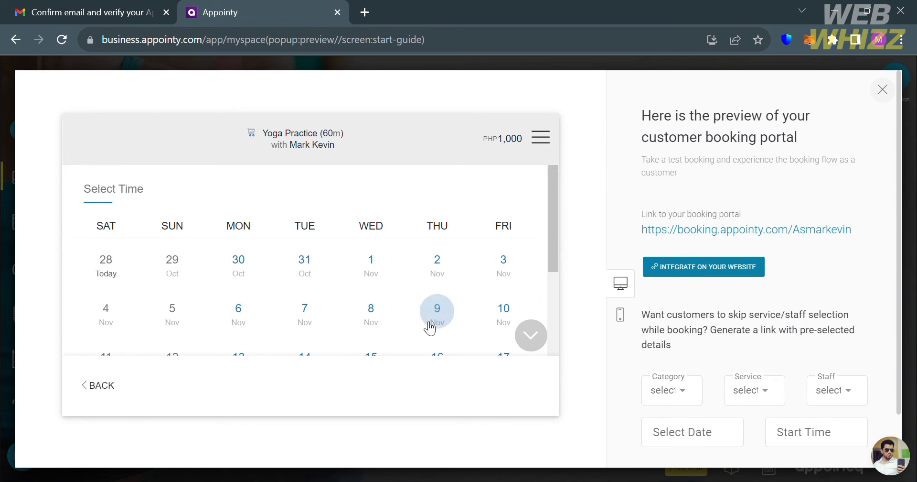
left_click(451, 278)
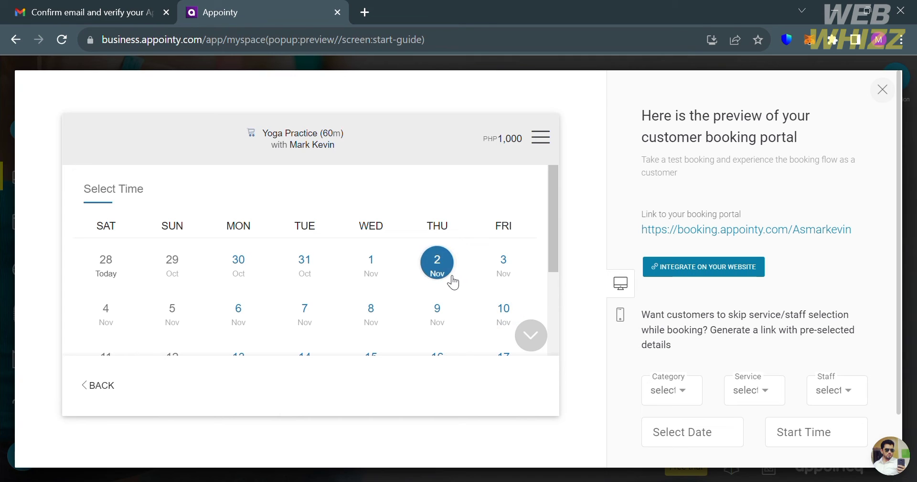
scroll(403, 302, "down", 2)
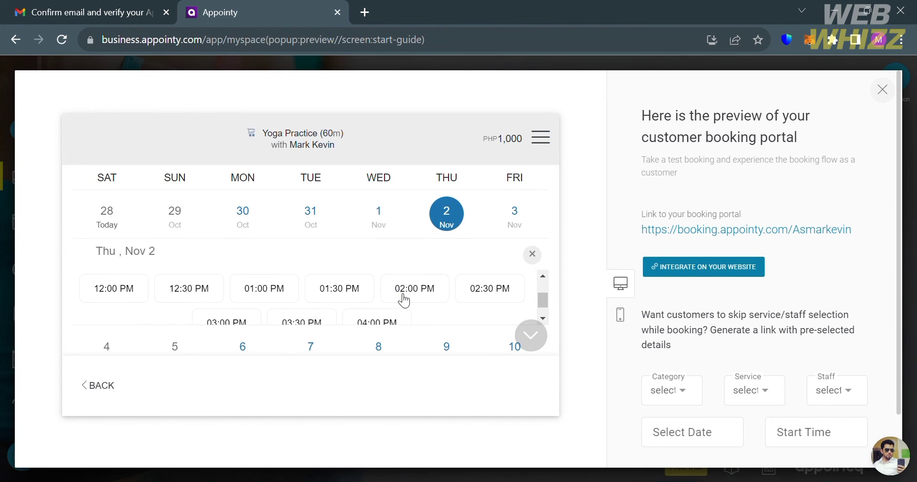
scroll(295, 286, "up", 2)
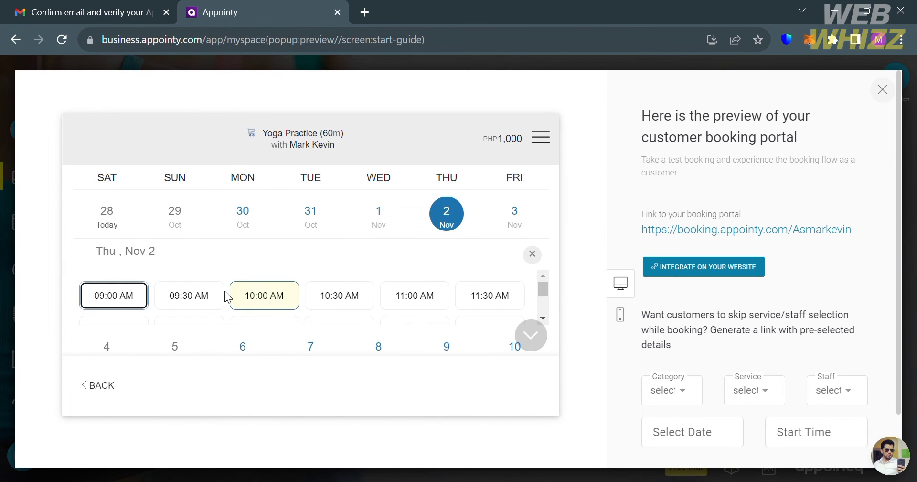
left_click(326, 300)
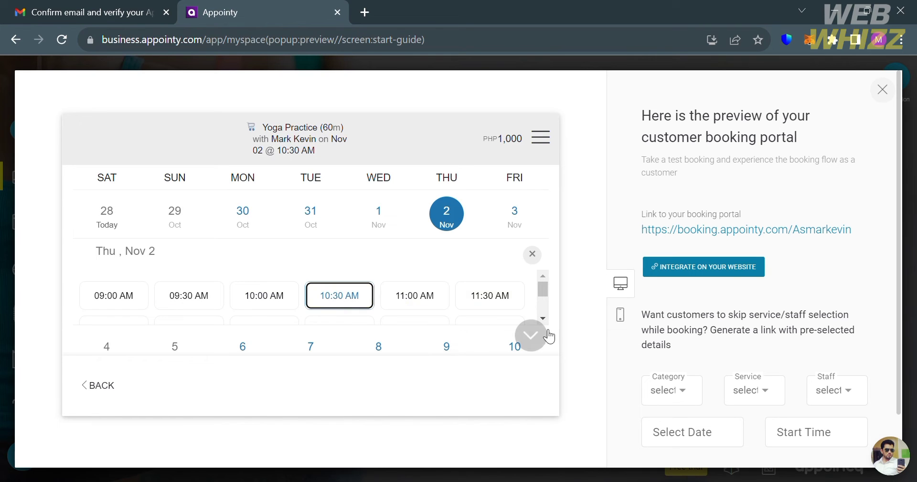
scroll(378, 313, "down", 2)
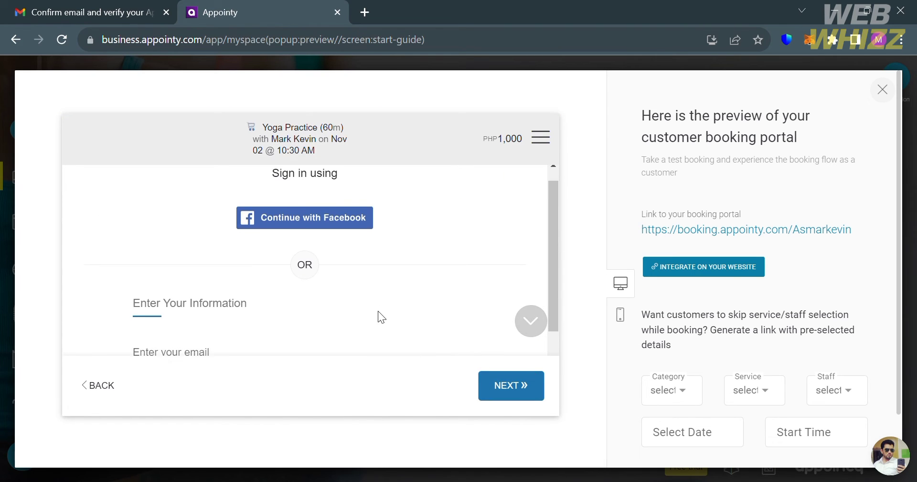
Fill in the customer's email with autofill and continue to the details step.
left_click(279, 306)
left_click(276, 337)
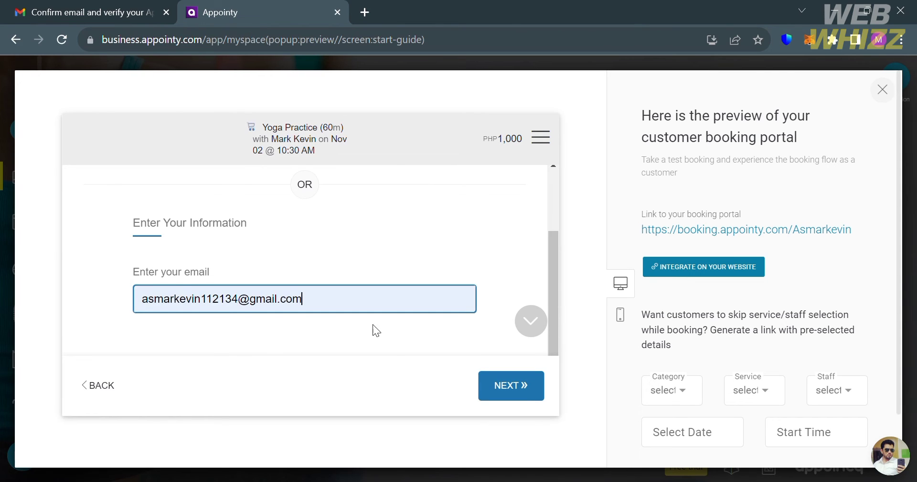
left_click(516, 384)
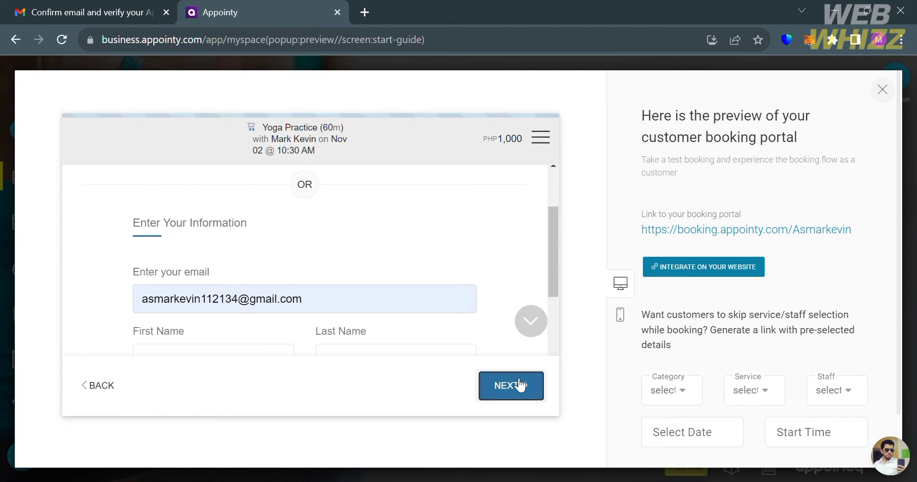
Scroll through the customer details form and open the Category and Services dropdowns.
scroll(350, 301, "down", 1)
scroll(352, 300, "down", 1)
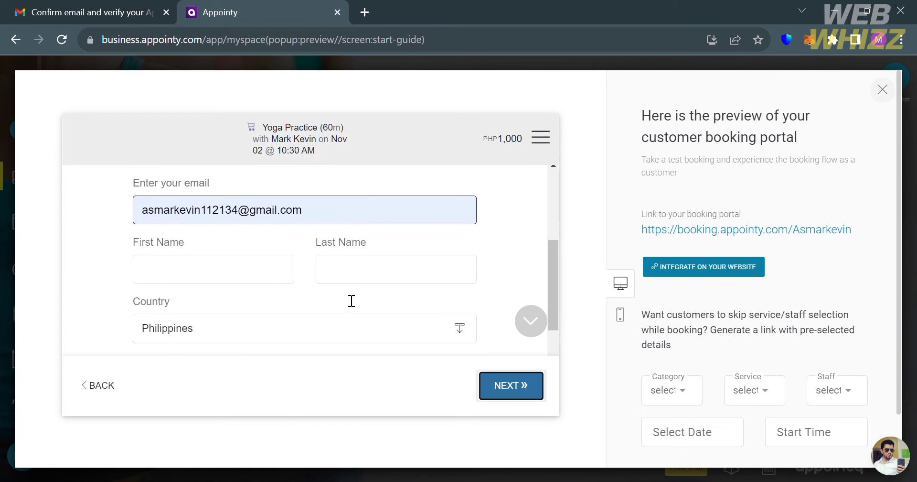
scroll(426, 268, "down", 1)
scroll(427, 270, "down", 2)
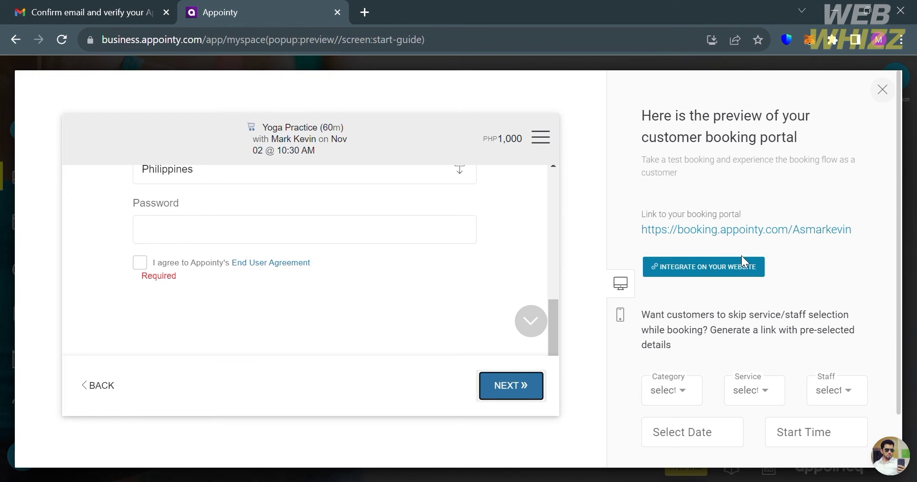
scroll(812, 319, "down", 1)
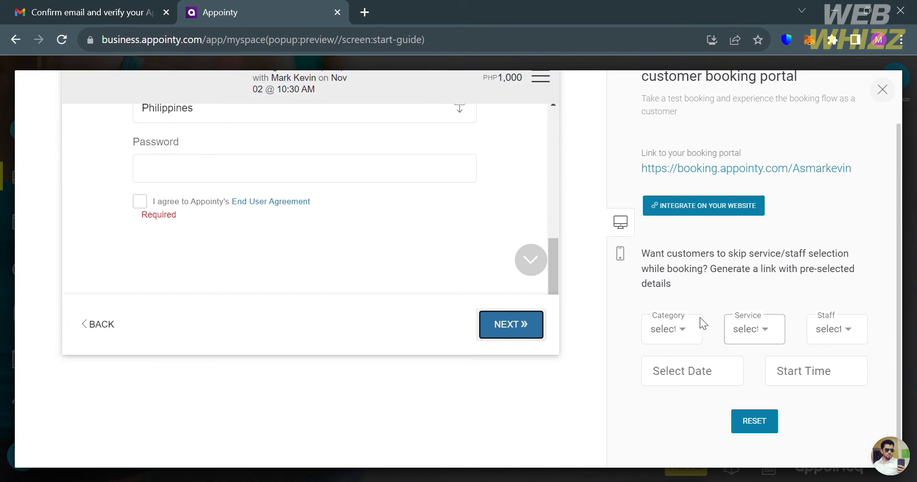
left_click(677, 330)
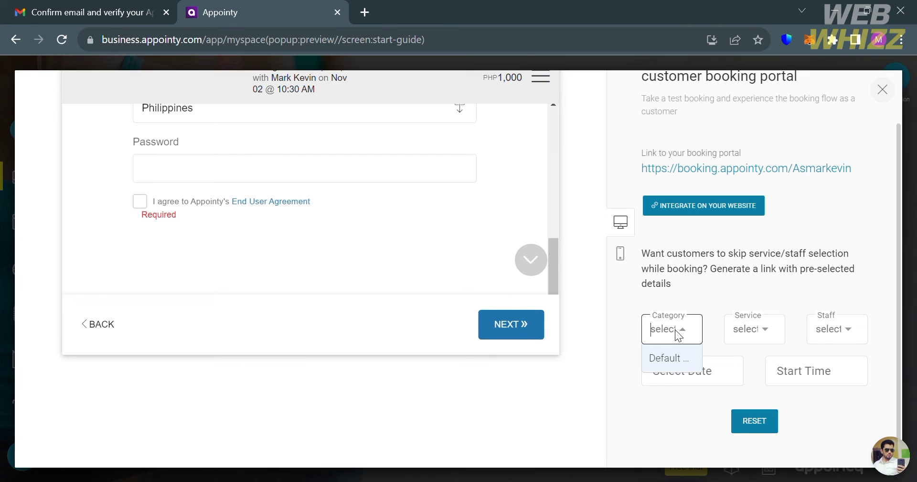
left_click(756, 327)
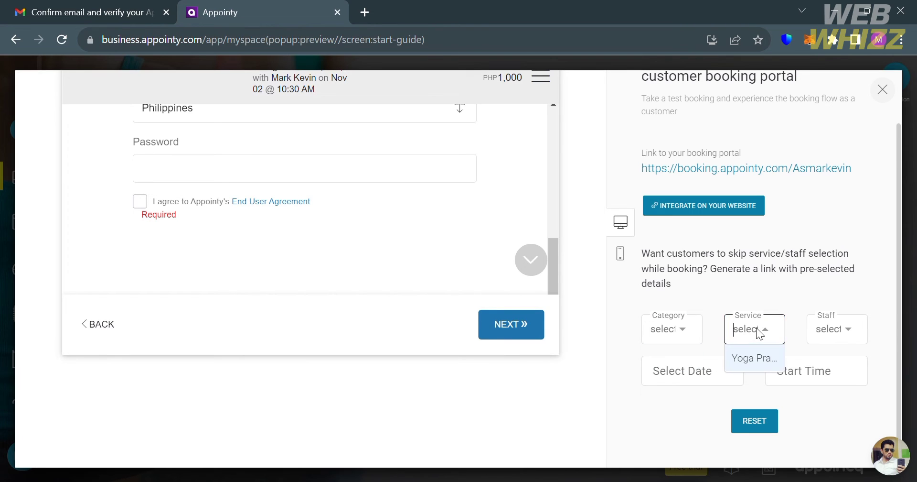
Pre-select Yoga Practice for the booking link, leave staff unselected, and close the portal preview.
left_click(754, 358)
left_click(838, 328)
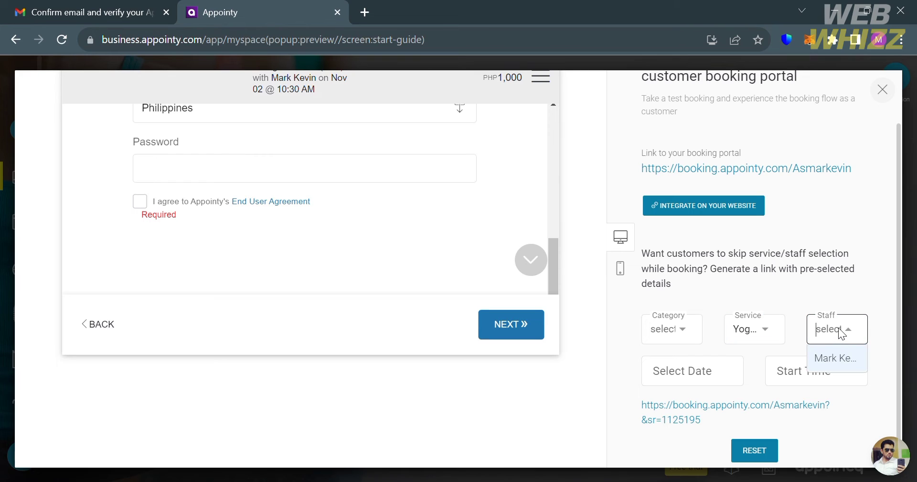
left_click(745, 359)
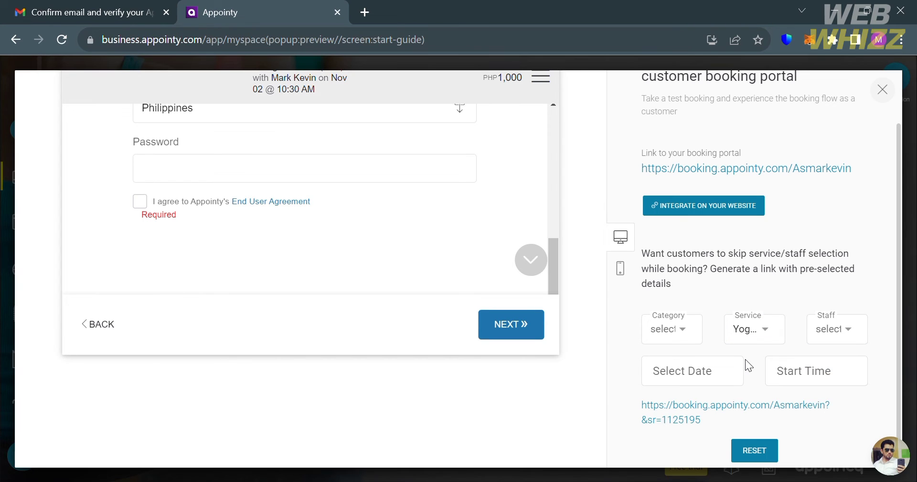
scroll(746, 359, "down", 1)
scroll(810, 350, "up", 2)
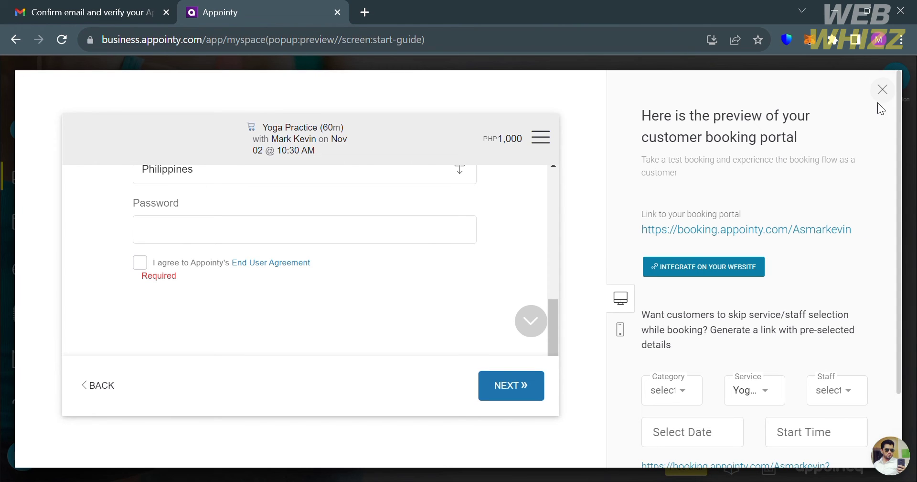
left_click(881, 90)
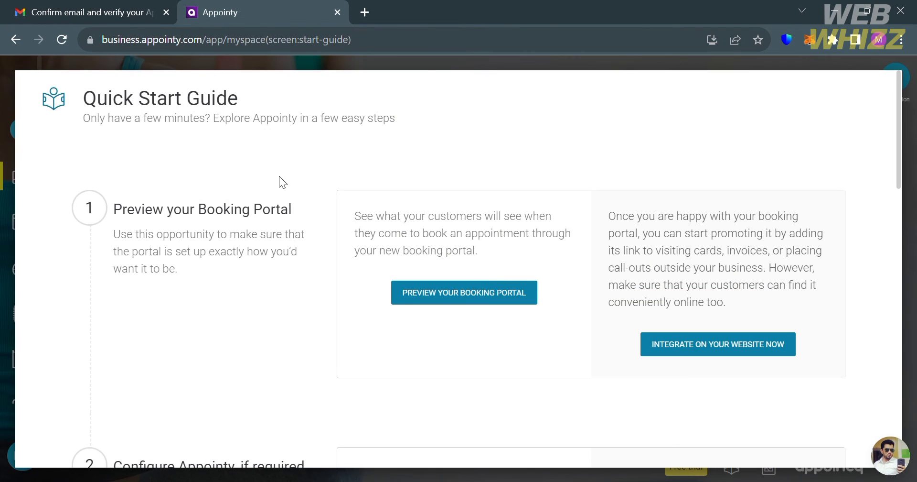
Allow customers to book without creating an account, then go to the intake form setup.
scroll(229, 330, "down", 6)
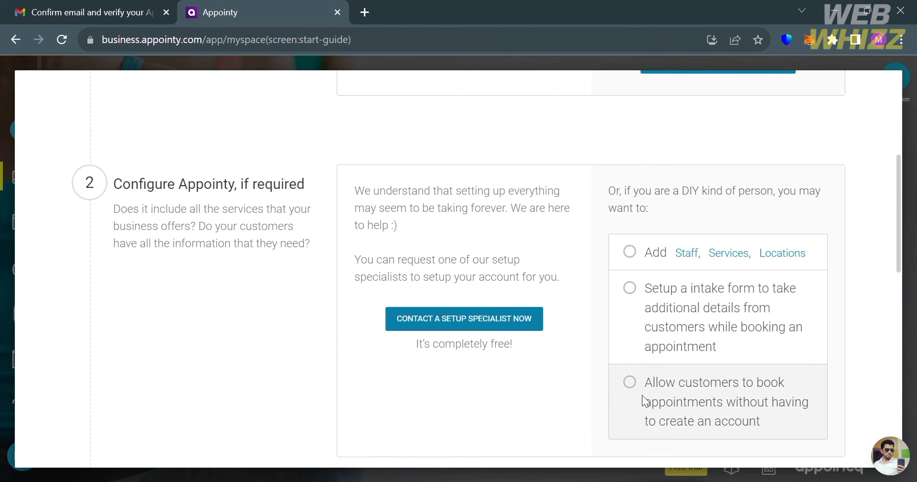
scroll(645, 400, "down", 1)
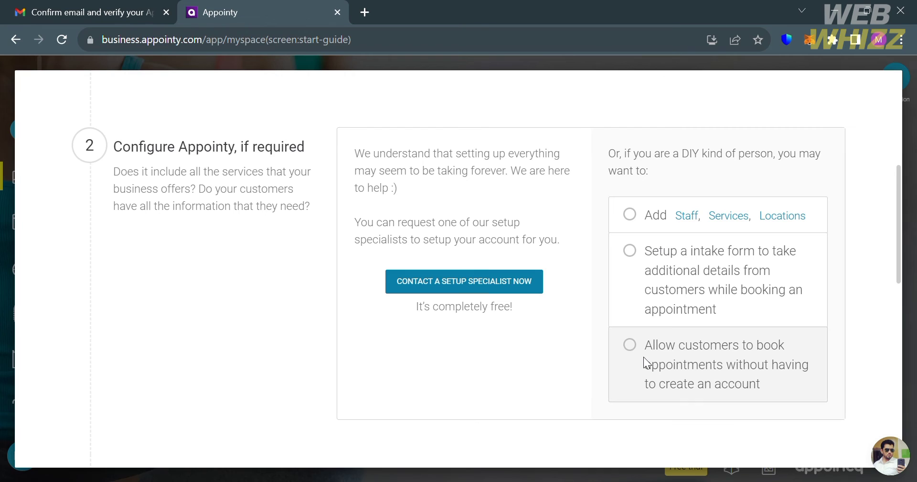
left_click(636, 340)
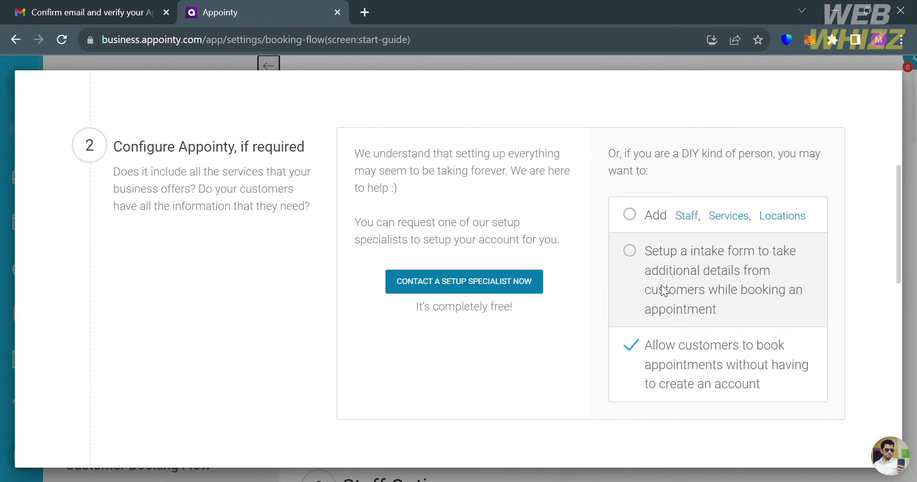
left_click(637, 249)
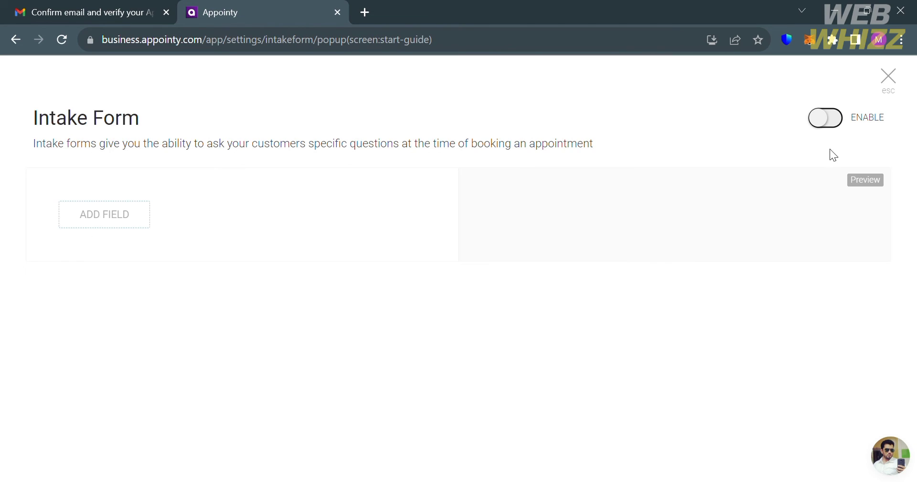
Turn on the intake form, add a required Number field named 'Age', and close it.
left_click(833, 125)
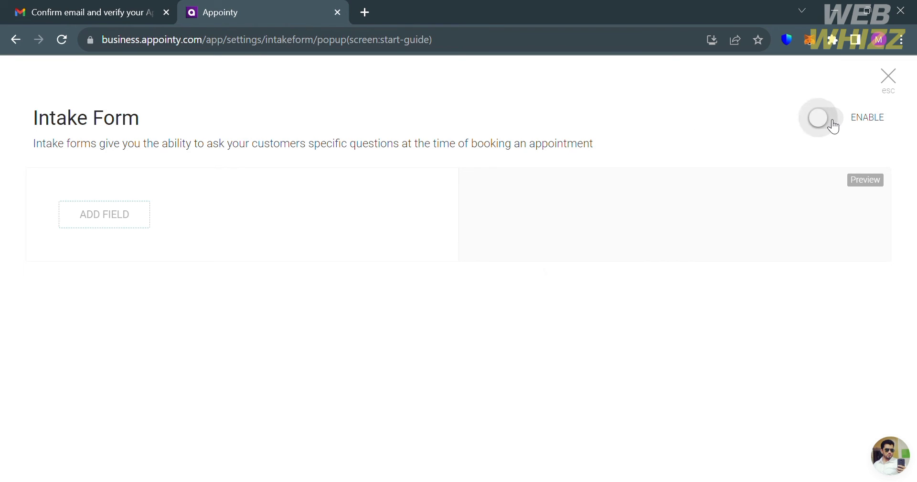
left_click(131, 219)
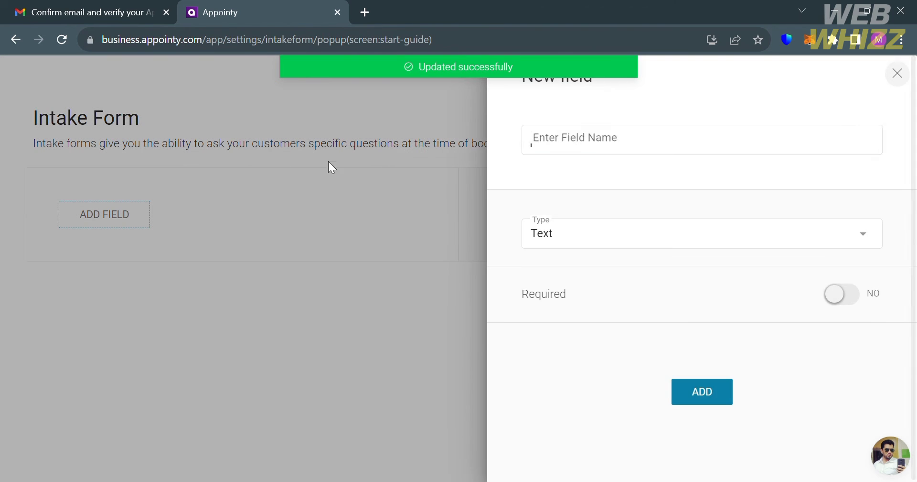
left_click(584, 150)
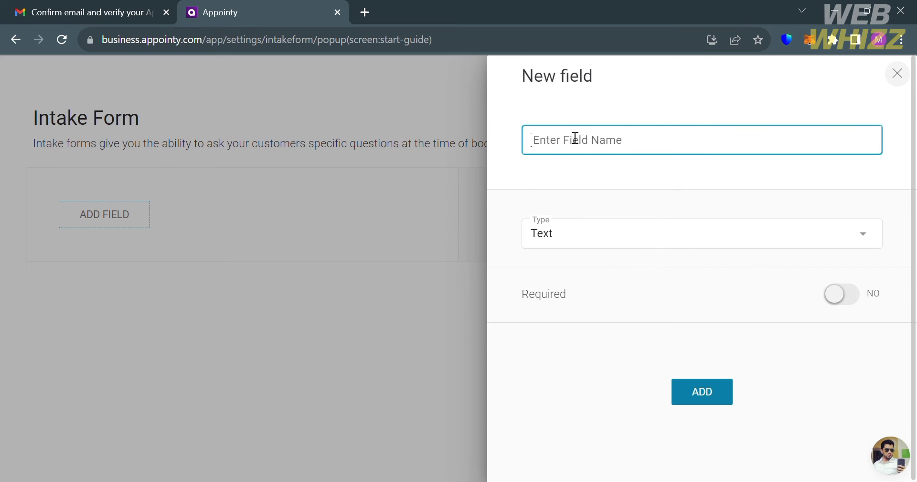
type("Age")
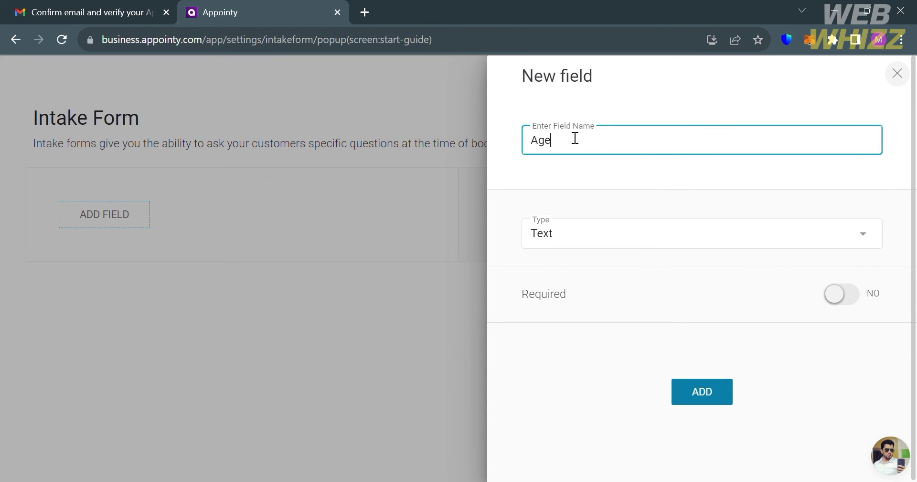
left_click(608, 229)
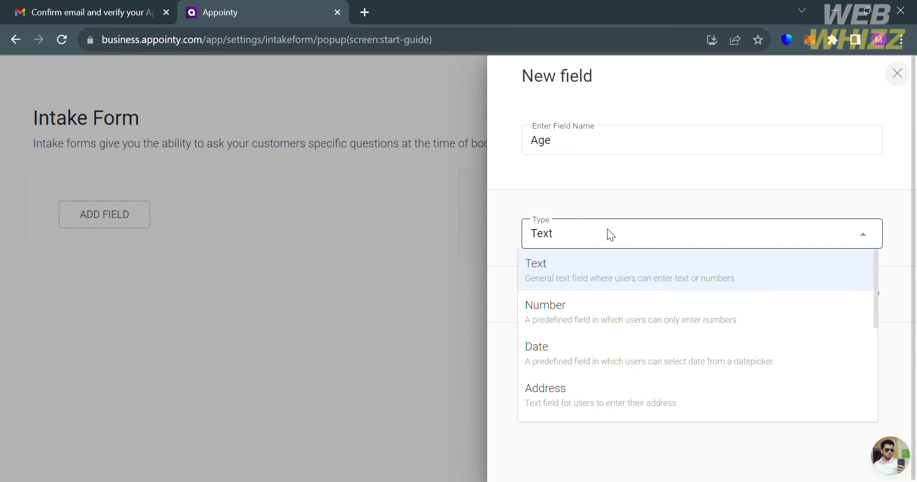
left_click(621, 302)
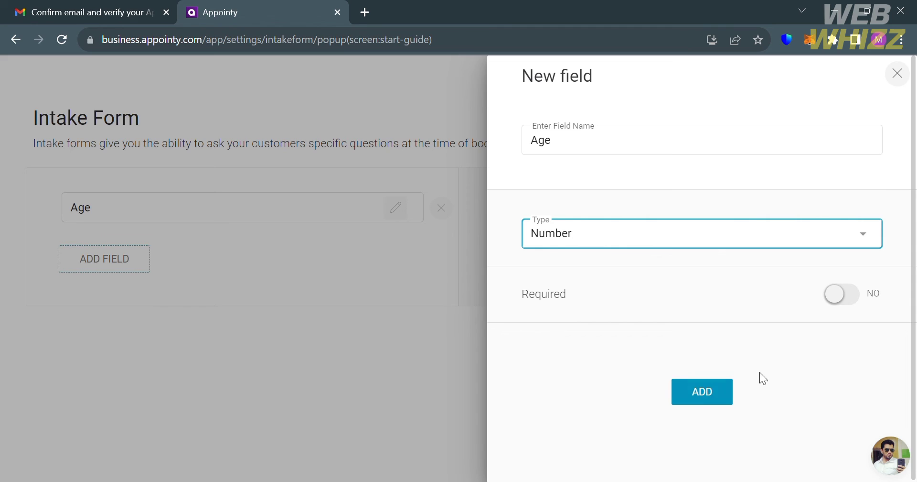
left_click(834, 293)
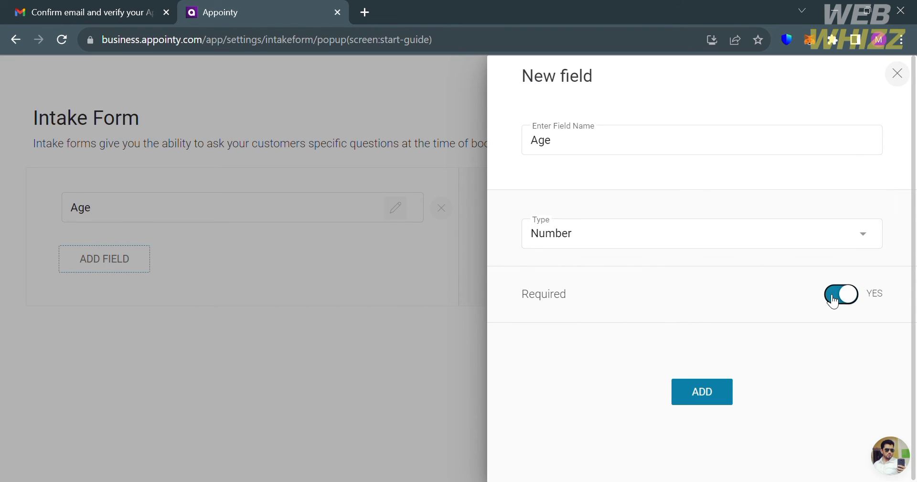
left_click(718, 400)
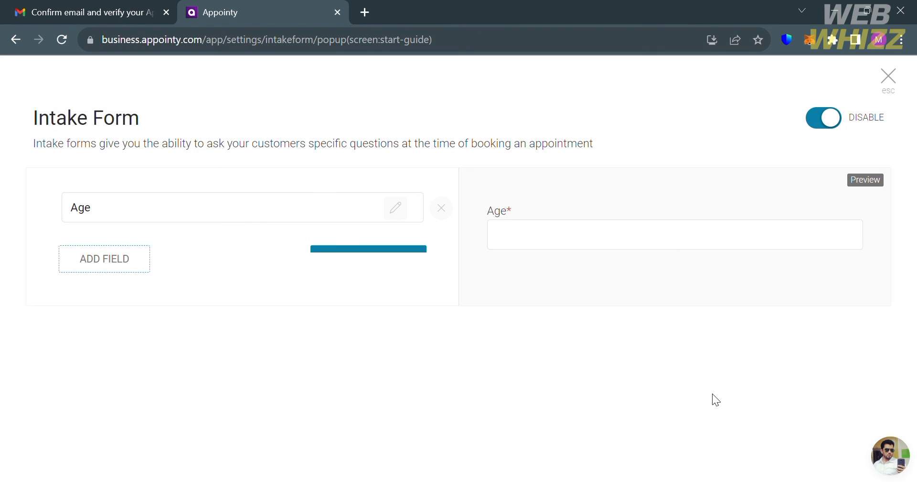
left_click(893, 87)
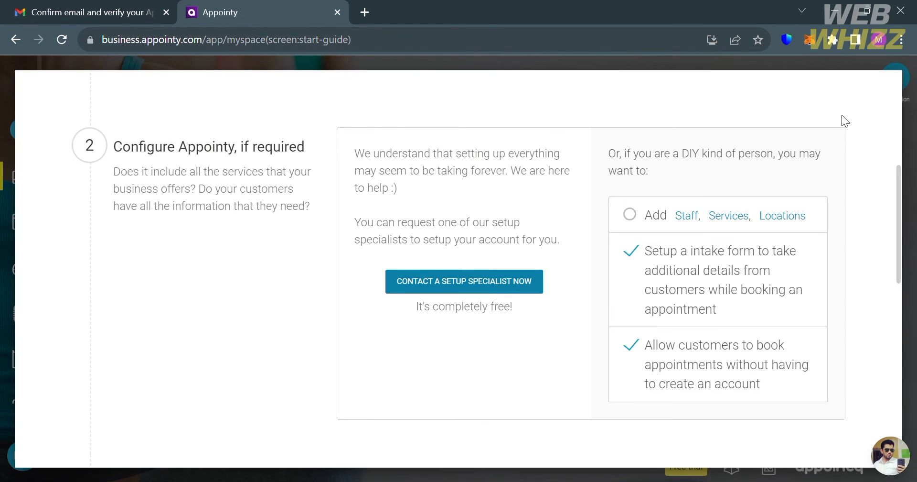
Look through the automatic customer email templates under Customize Emails, then close them.
scroll(434, 280, "down", 6)
left_click(433, 293)
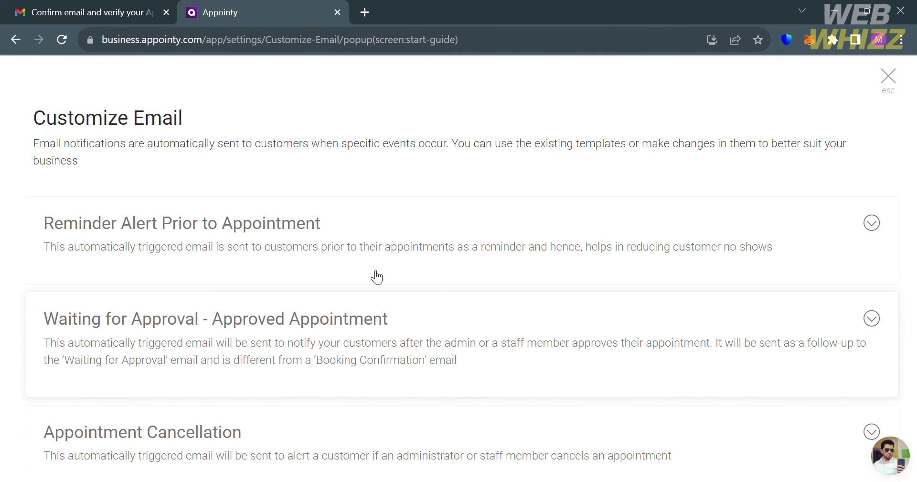
scroll(514, 387, "down", 2)
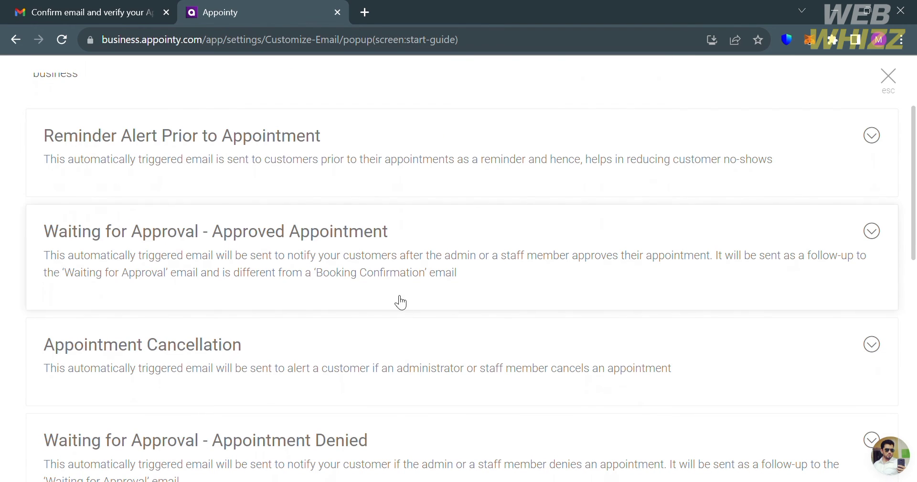
scroll(426, 393, "down", 5)
scroll(426, 393, "up", 7)
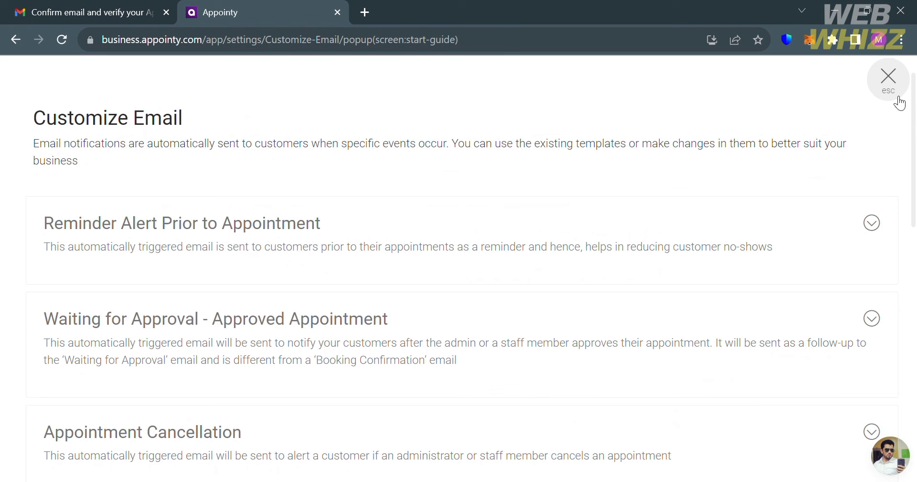
left_click(890, 82)
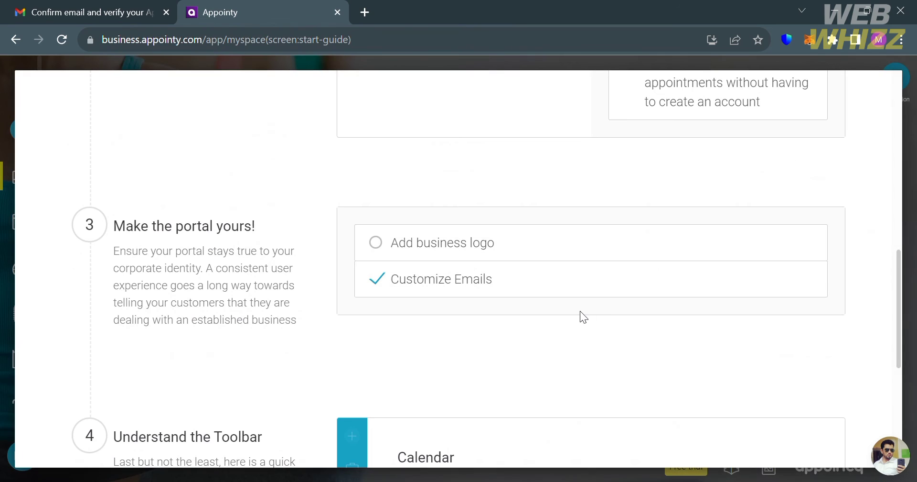
Dismiss the Quick Start Guide with OK, GOT IT!
scroll(575, 314, "down", 4)
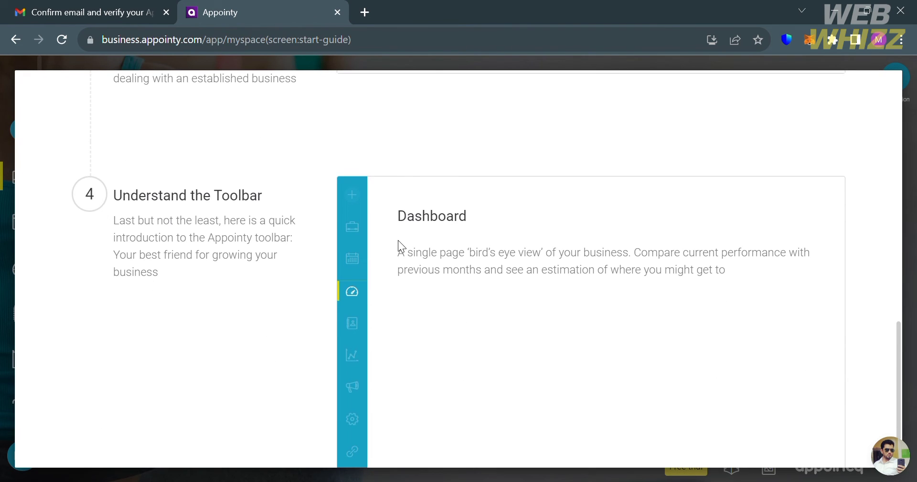
scroll(402, 246, "down", 2)
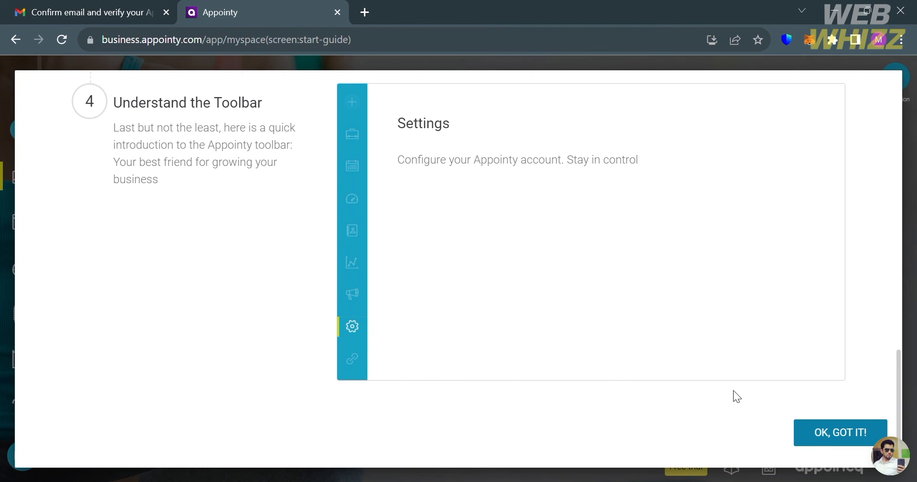
left_click(857, 435)
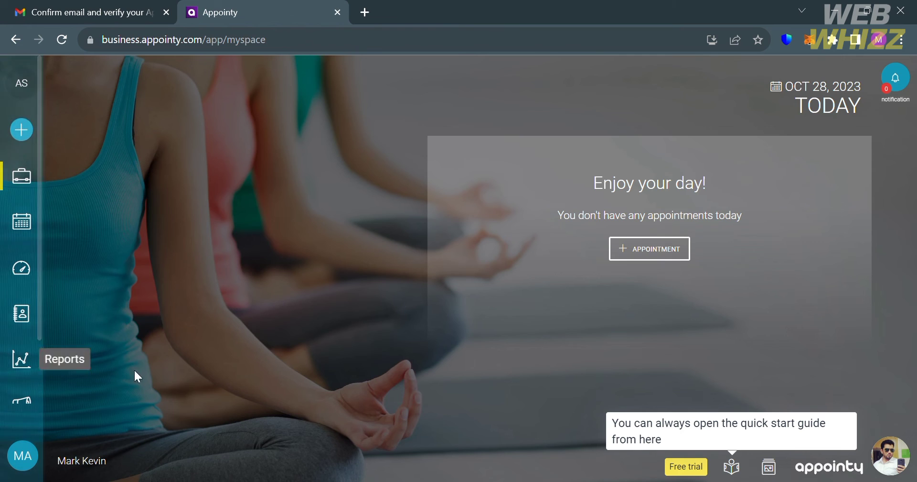
left_click(22, 133)
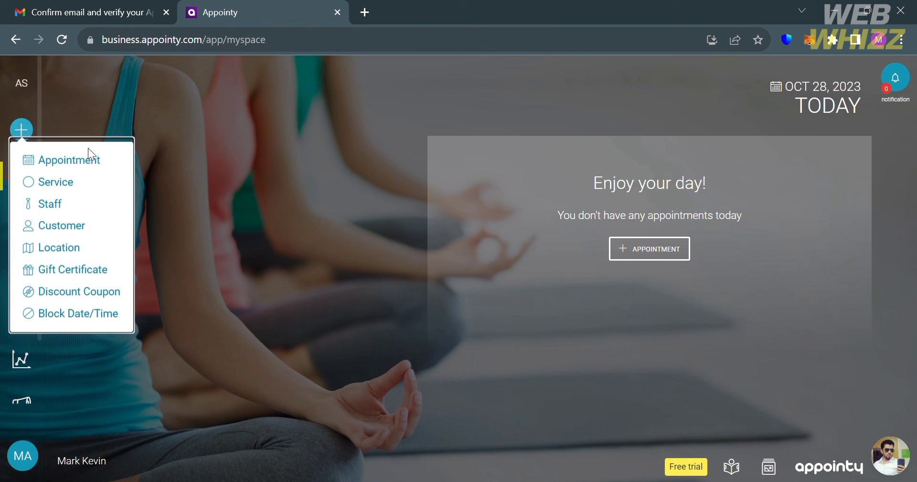
left_click(111, 167)
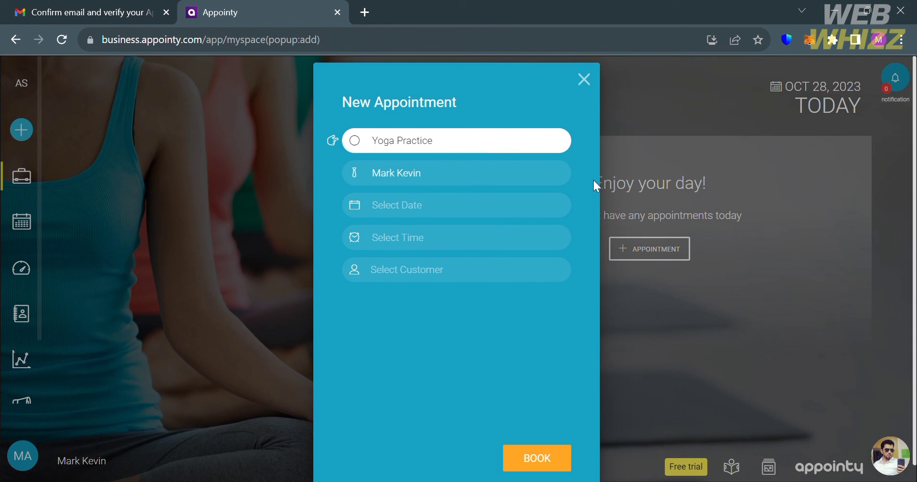
left_click(589, 82)
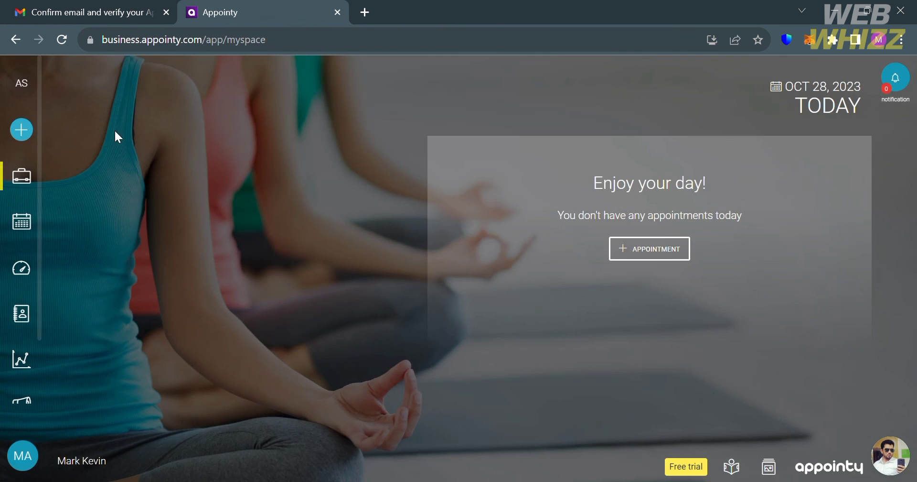
left_click(21, 133)
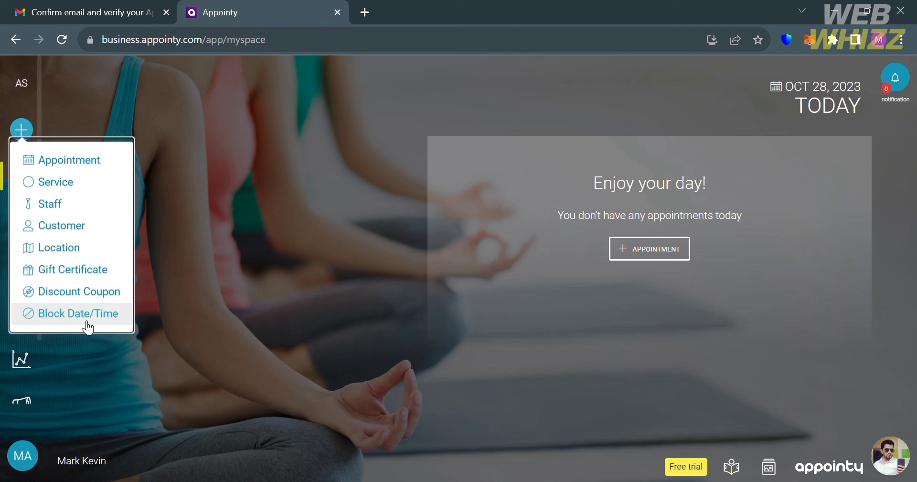
left_click(94, 226)
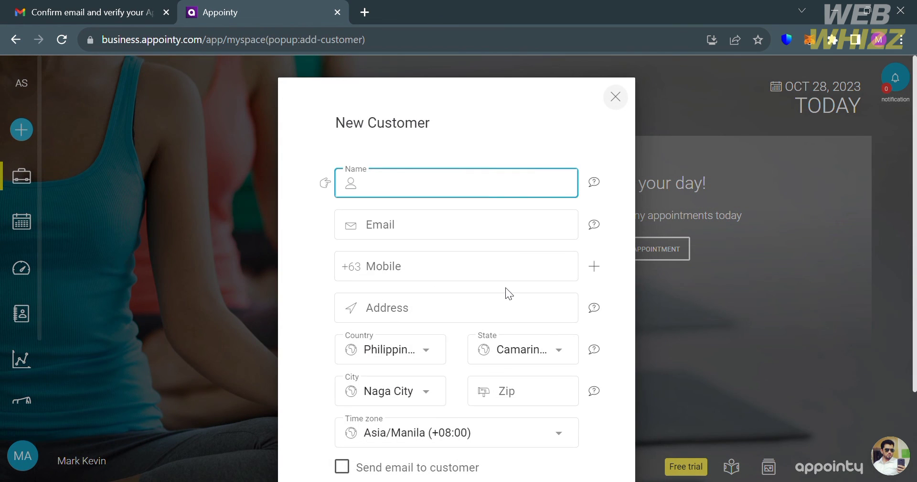
scroll(506, 288, "down", 3)
scroll(514, 294, "up", 3)
left_click(615, 96)
left_click(24, 131)
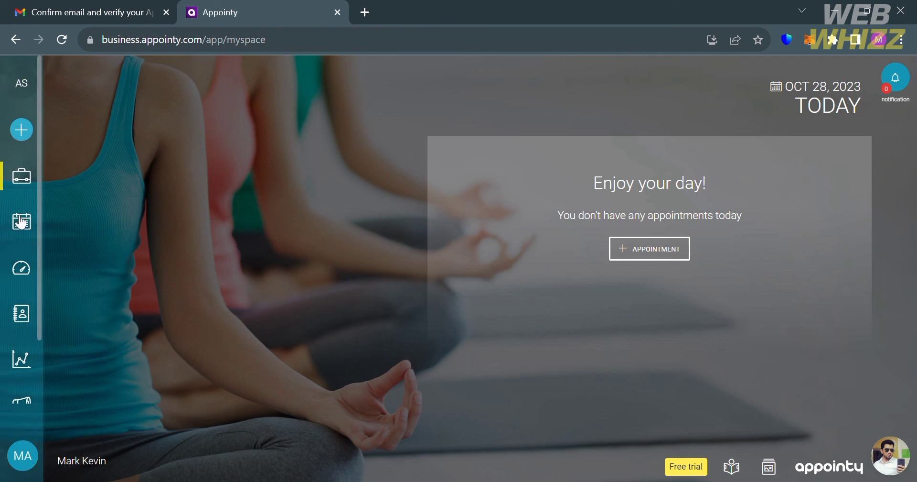
Go via the Calendar to the October 2023 Dashboard showing zero appointments, sales and new customers.
left_click(22, 224)
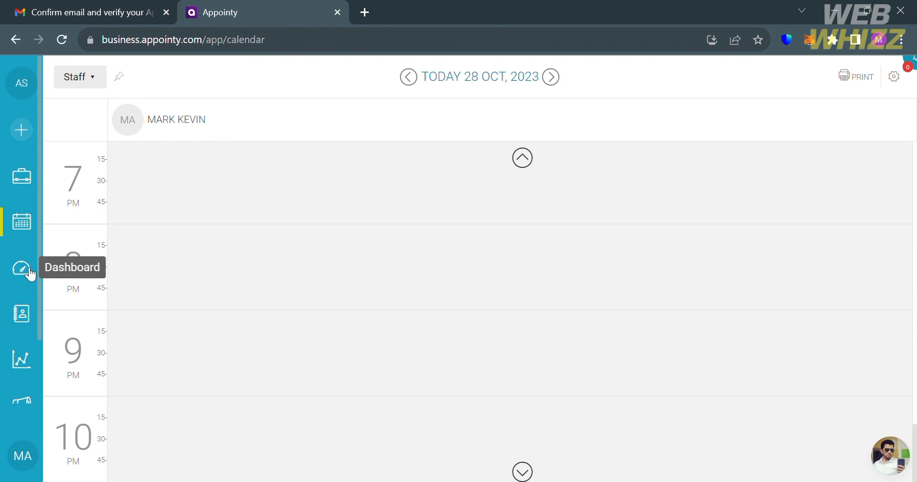
left_click(27, 270)
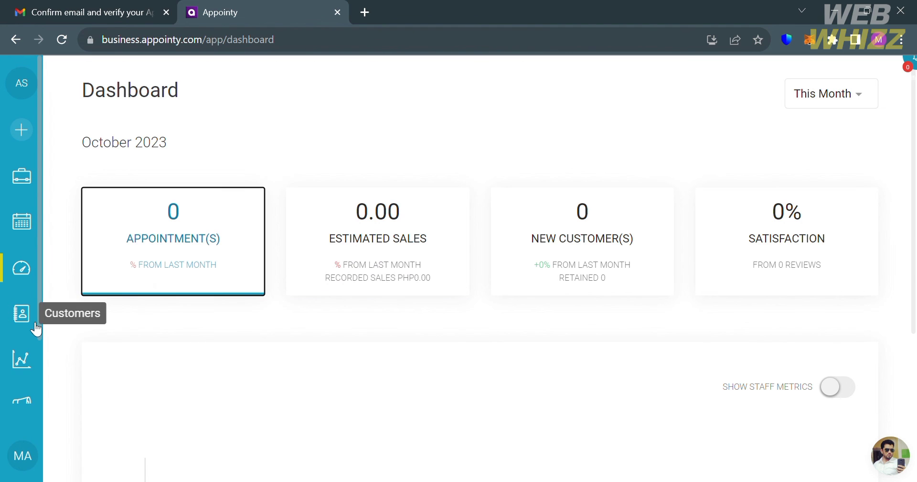
scroll(27, 401, "down", 3)
scroll(28, 401, "up", 3)
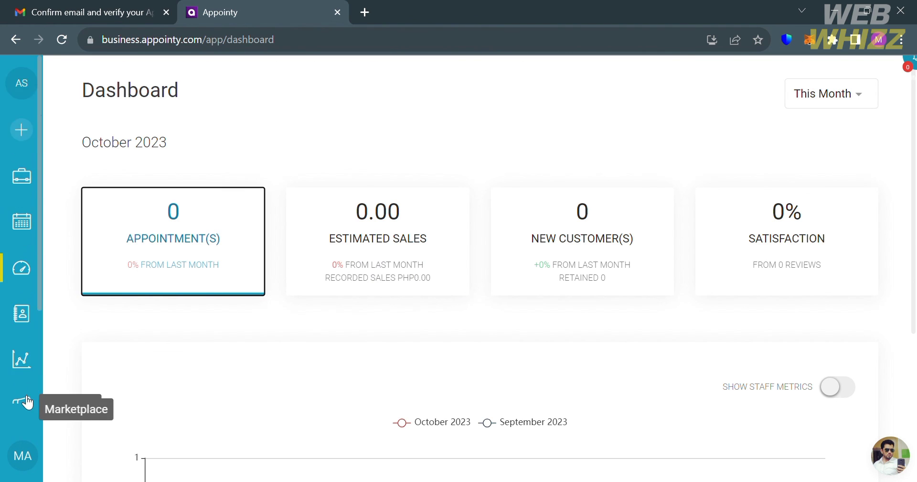